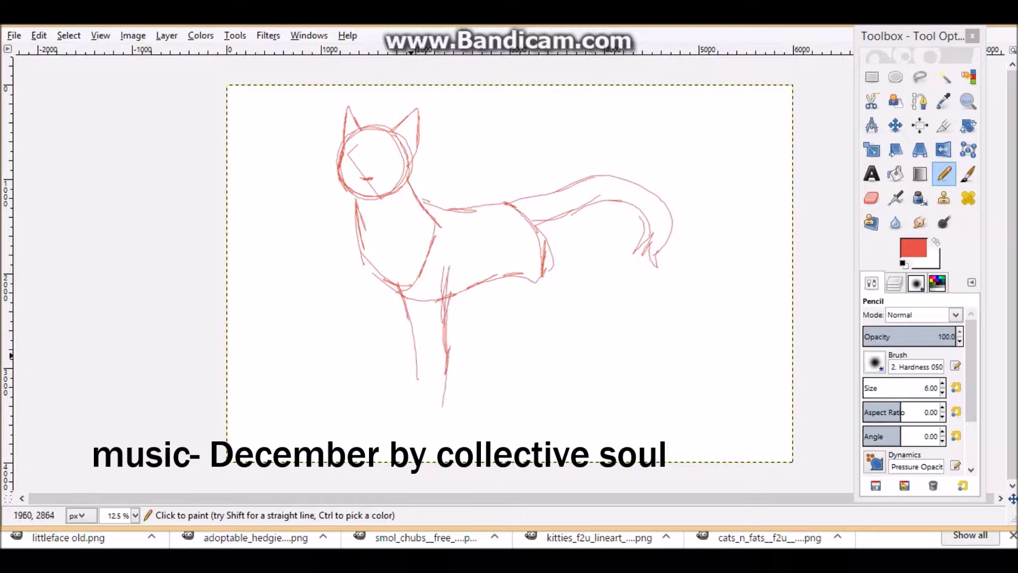
Sketch the cat's front paws and both hind legs with paws using the red pencil
drag(377, 429, 407, 433)
drag(507, 258, 561, 287)
drag(546, 239, 564, 292)
drag(568, 286, 585, 322)
drag(586, 325, 573, 384)
drag(511, 275, 526, 295)
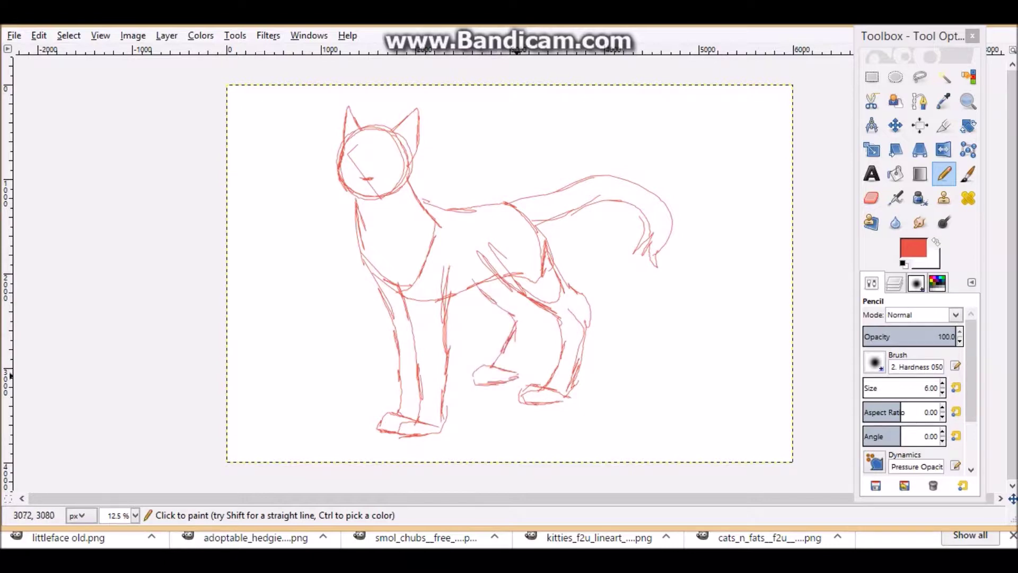
Shear the sketch layer vertically so the head end rises and the tail end drops
click(920, 149)
click(896, 150)
click(685, 220)
drag(684, 220, 712, 276)
key(Return)
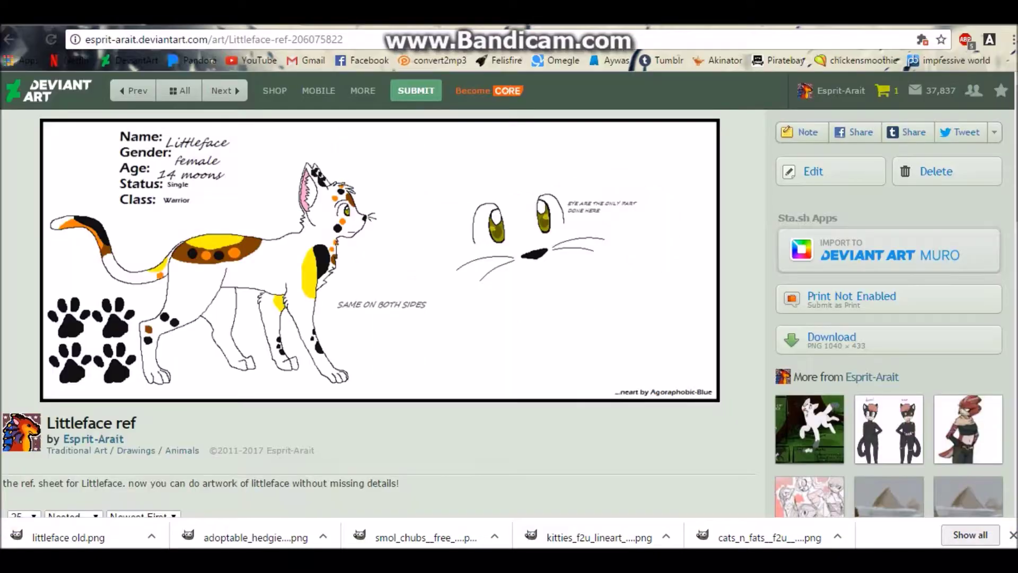
Switch to DeviantArt in the browser and look through the account's notifications
click(933, 90)
click(841, 171)
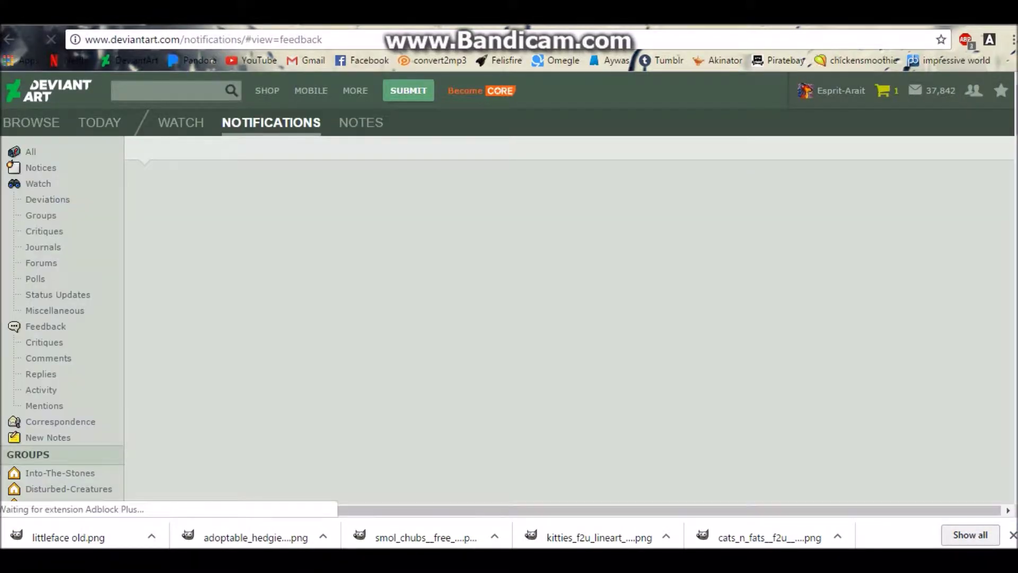
scroll(567, 318, down, 7)
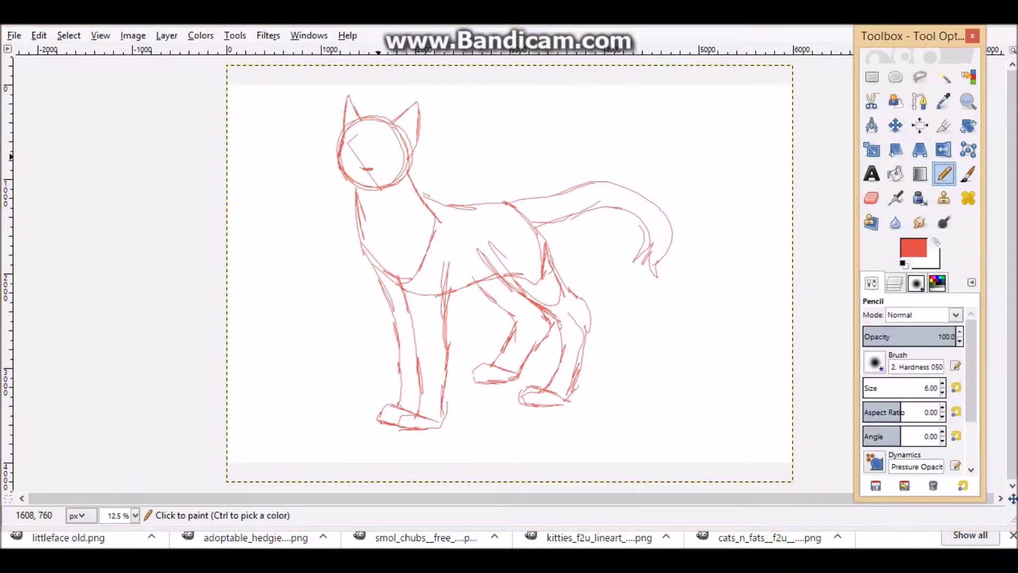
Return to the GIMP drawing and sketch the eyes, brows, nose and mouth inside the head circle
drag(380, 159, 393, 149)
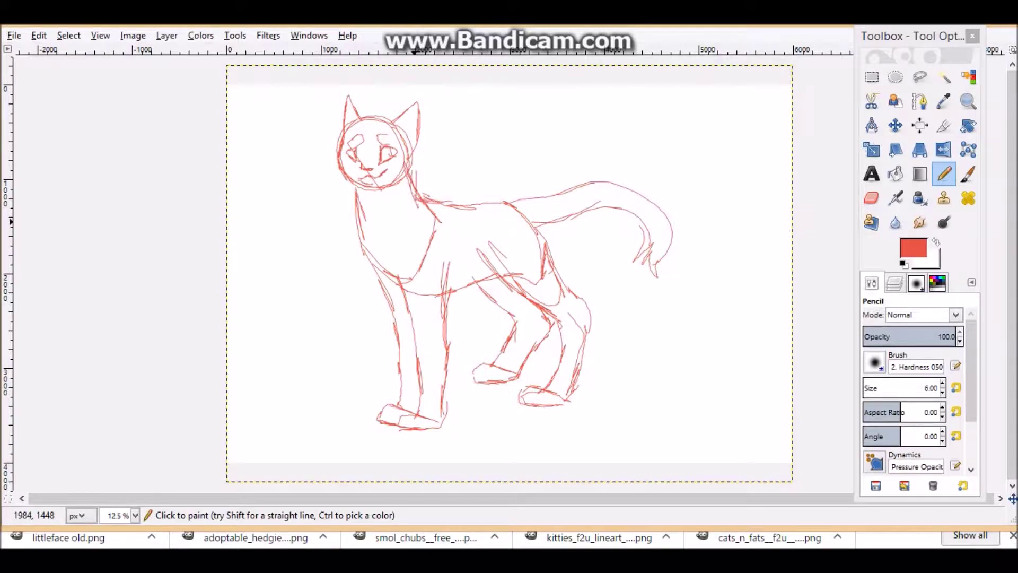
Lower the sketch layer's opacity to a faint guide and add a new transparent layer above it
click(894, 283)
click(901, 320)
click(931, 364)
click(870, 487)
key(Return)
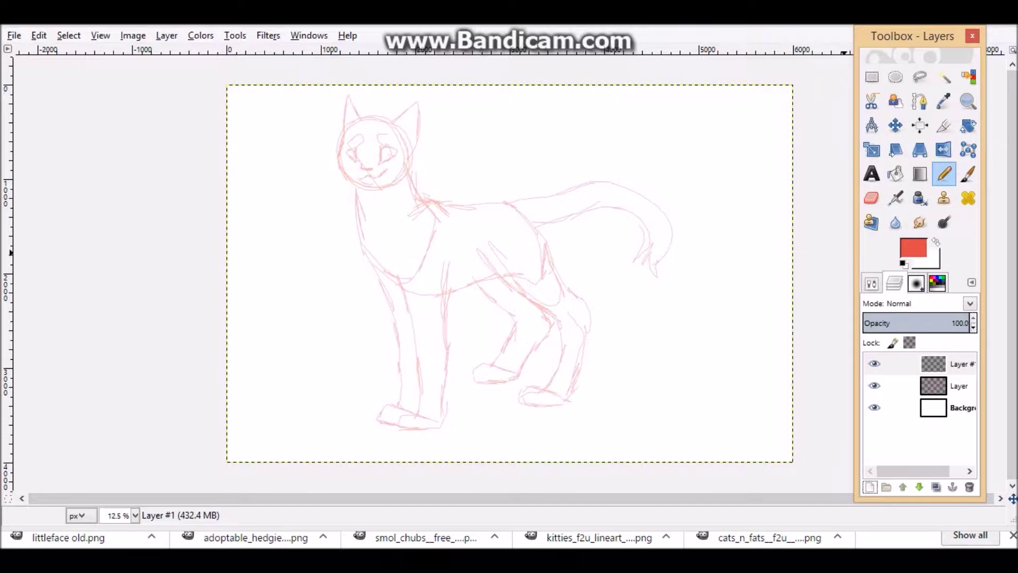
Set the pencil size to 17, undoing the trial strokes over the hind leg
click(872, 283)
click(943, 384)
drag(492, 254, 587, 342)
key(ctrl+z)
click(942, 385)
drag(529, 254, 592, 360)
key(ctrl+z)
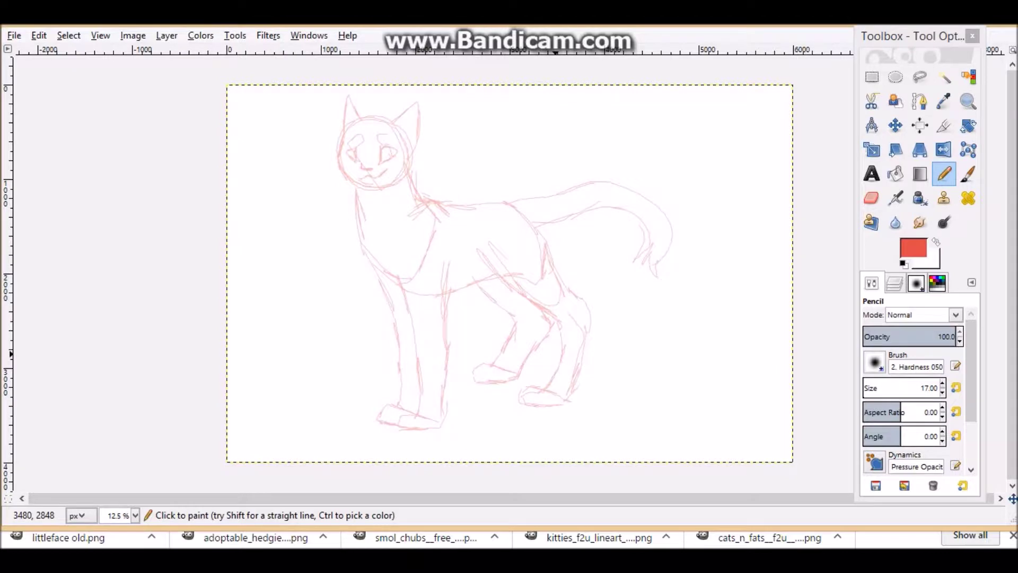
Reduce the pencil size to 15 and outline the cheek fur, eyes, nose, mouth, chin and brow over the sketch
key(alt+Tab)
click(260, 482)
click(967, 101)
drag(321, 90, 440, 193)
click(944, 174)
drag(1012, 132, 1012, 174)
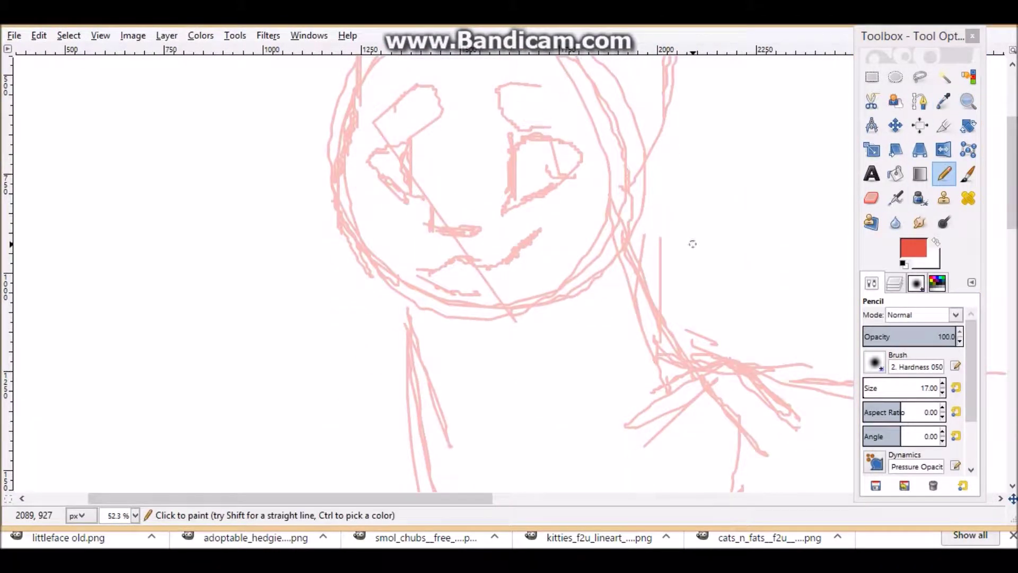
key(bracketleft)
key(bracketleft)
drag(631, 103, 667, 155)
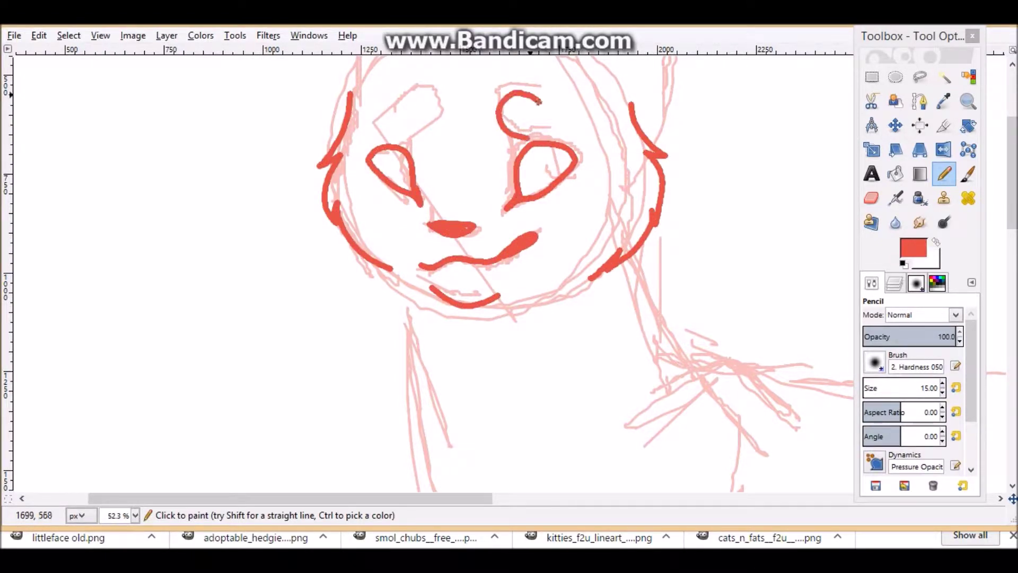
Outline the neck and the chest with jagged fur tufts, following the faint sketch
scroll(546, 142, down, 5)
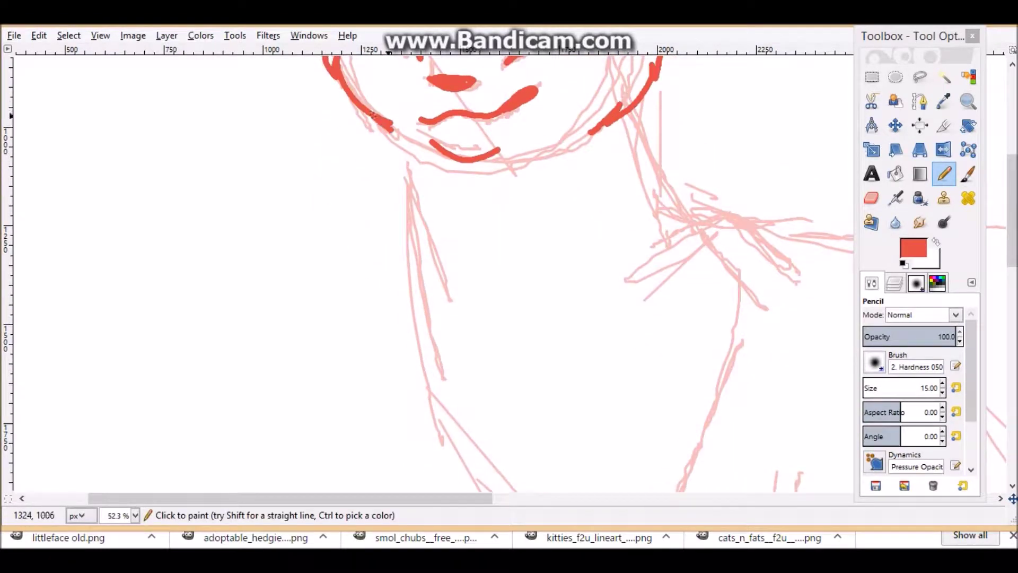
drag(390, 136, 491, 452)
scroll(471, 313, down, 6)
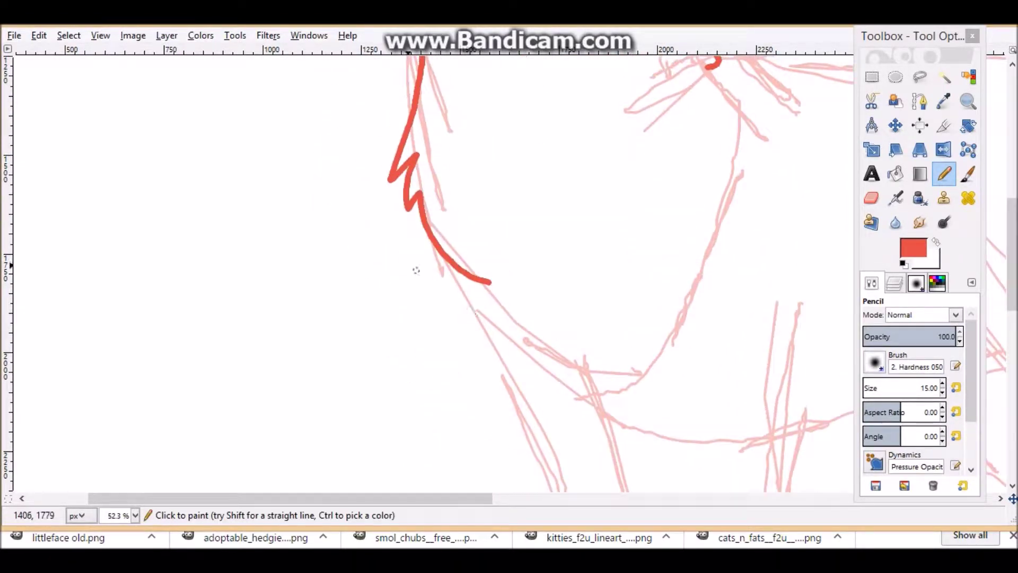
drag(691, 144, 601, 373)
Outline both front paws with toe lines and draw the clean contours of the front legs
scroll(695, 346, down, 20)
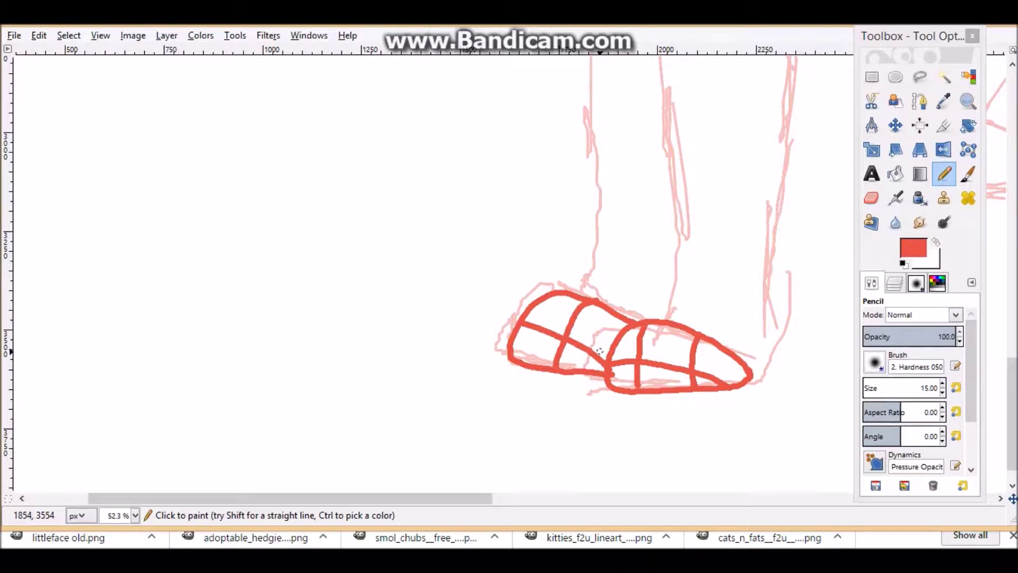
click(968, 101)
click(793, 322)
click(792, 322)
drag(1013, 318, 1012, 257)
click(944, 174)
drag(794, 155, 793, 306)
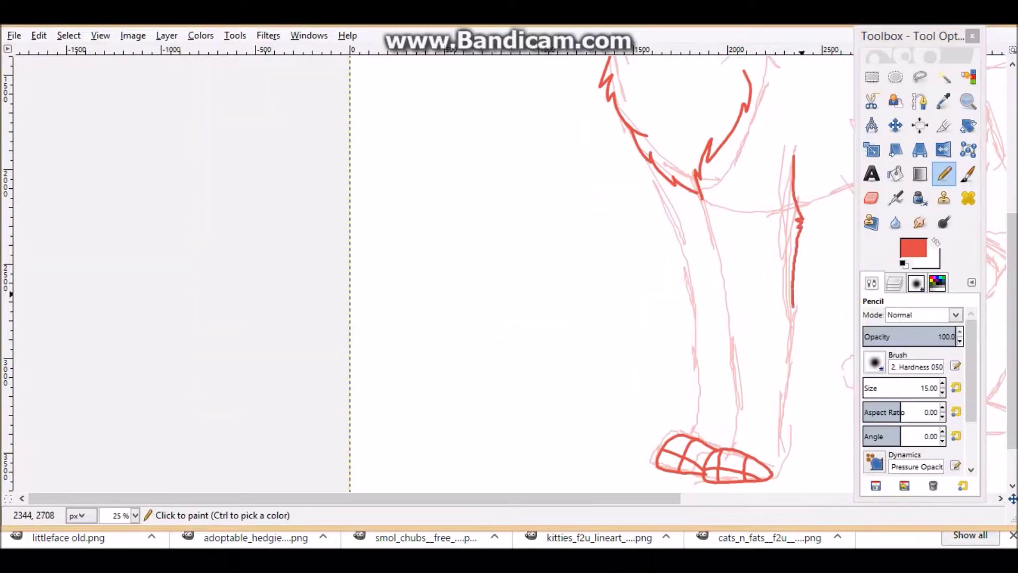
mouse_move(702, 198)
mouse_down()
mouse_move(727, 317)
mouse_move(729, 449)
mouse_up()
drag(651, 160, 690, 438)
Outline the belly and both hind legs with their paws, toe lines and heel fur, undoing the misplaced heel stroke
drag(371, 498, 631, 499)
drag(404, 212, 502, 181)
drag(461, 133, 495, 167)
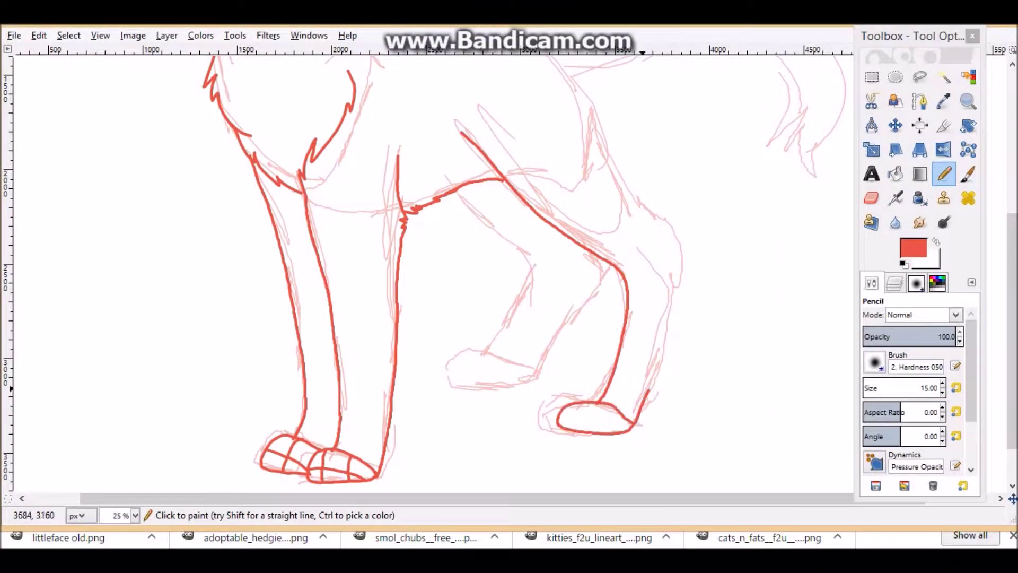
key(ctrl+z)
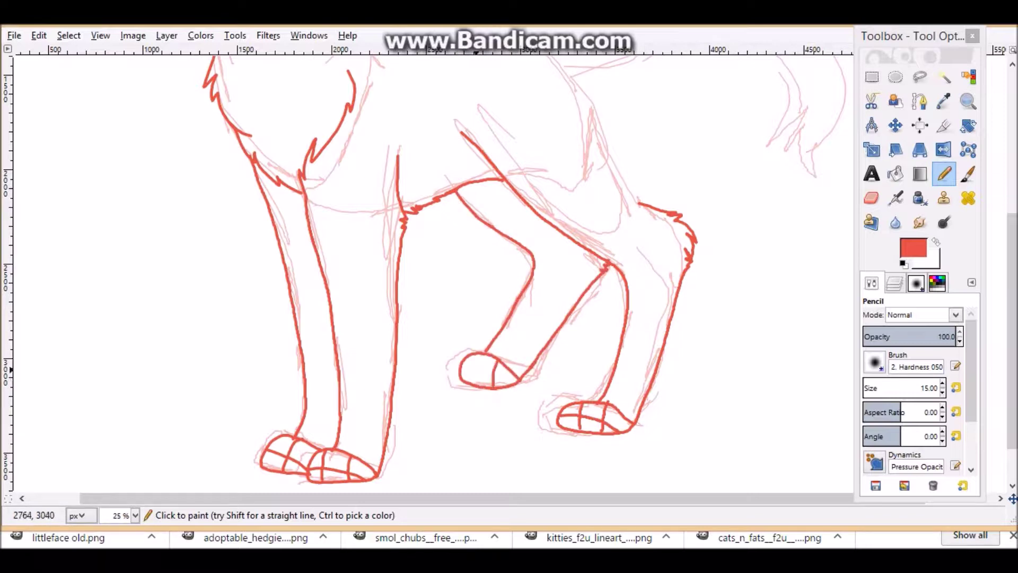
Outline the back, rump and fur-tipped tail, plus the ears and the top of the head
scroll(505, 383, up, 5)
drag(381, 195, 456, 197)
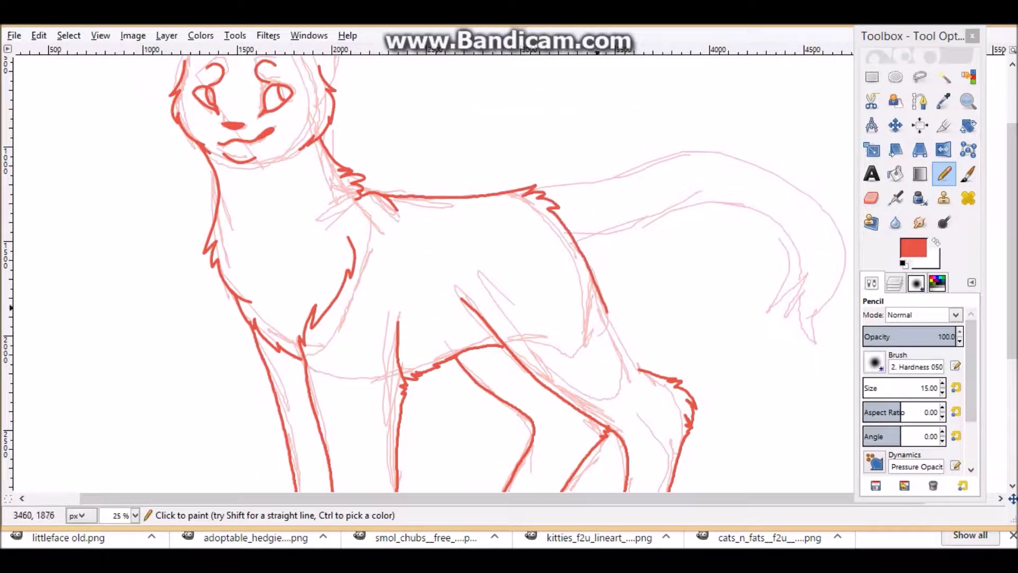
scroll(432, 273, right, 3)
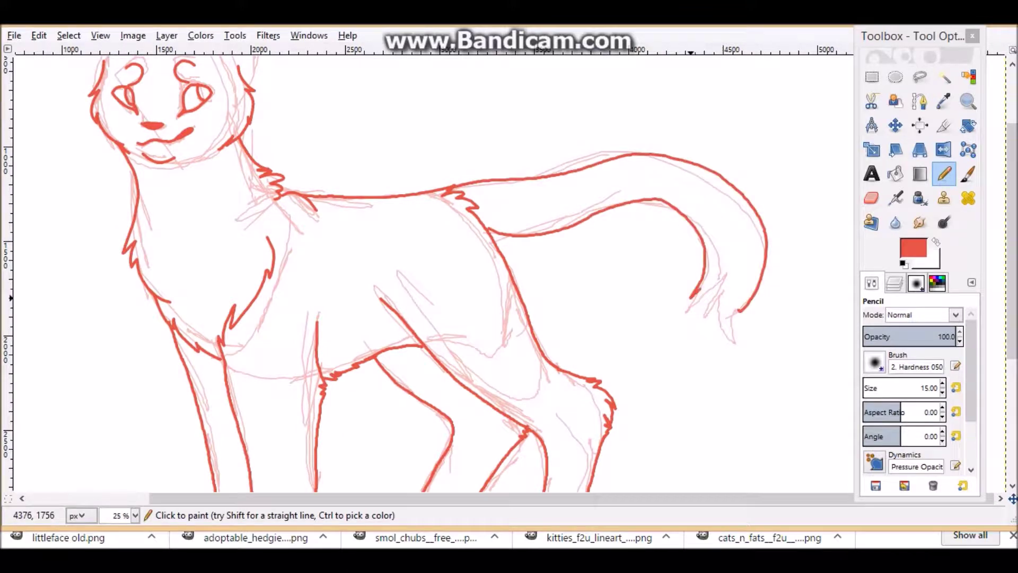
scroll(217, 144, up, 3)
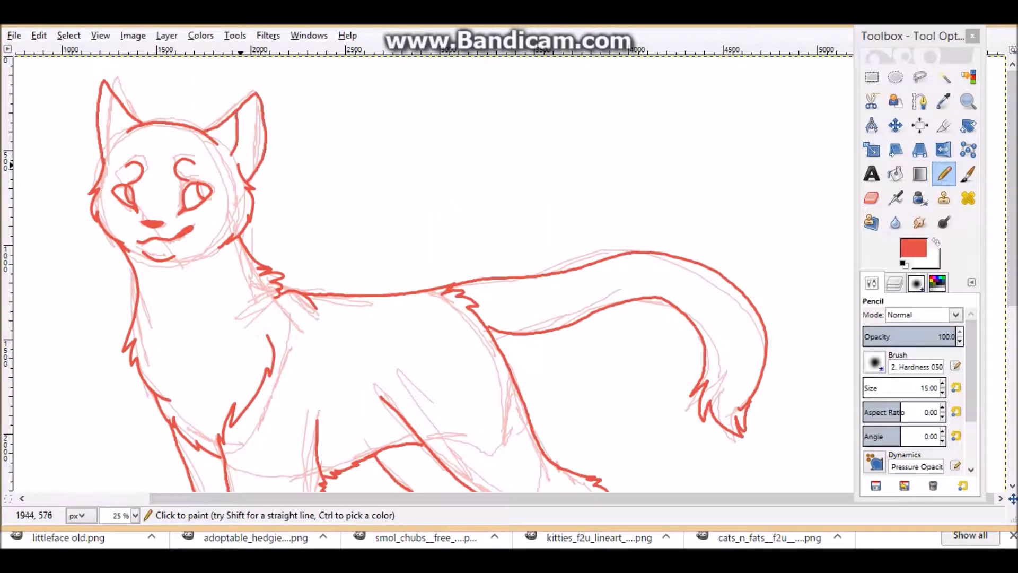
Lock the line-art layer's transparency and recolour its red lines black with Bucket Fill
click(894, 283)
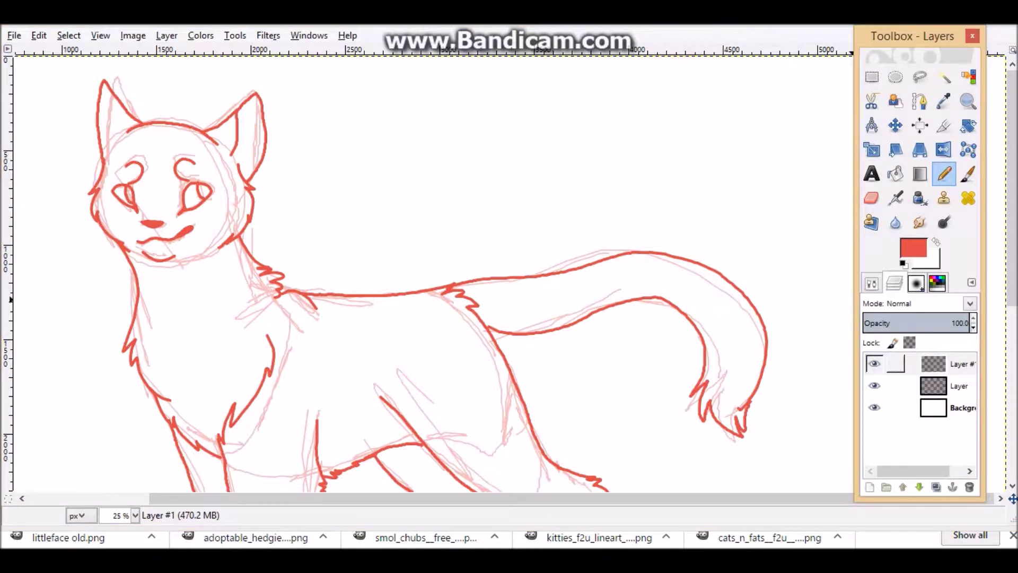
click(449, 288)
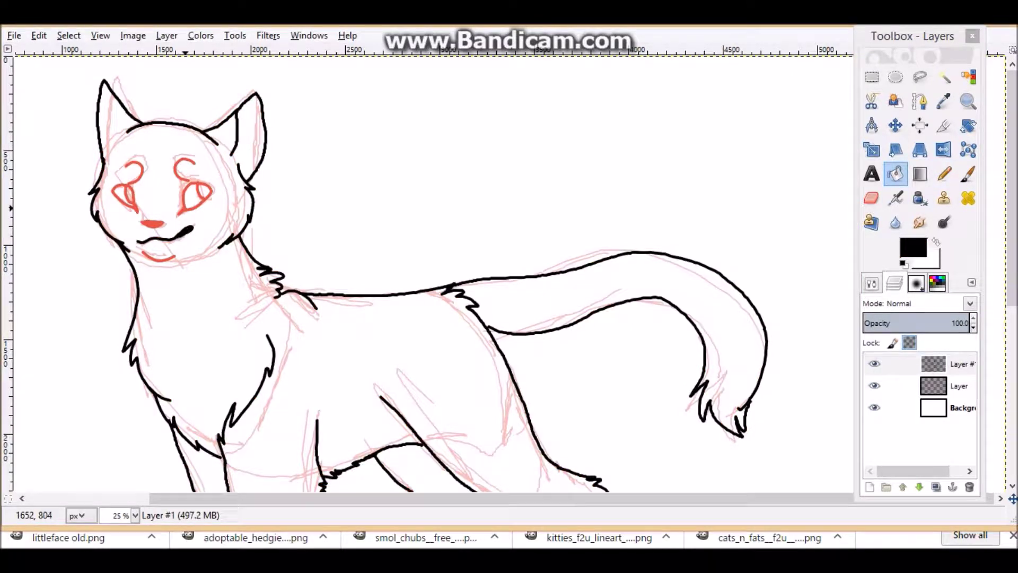
Crop the image to a rectangle enclosing the whole cat
click(944, 77)
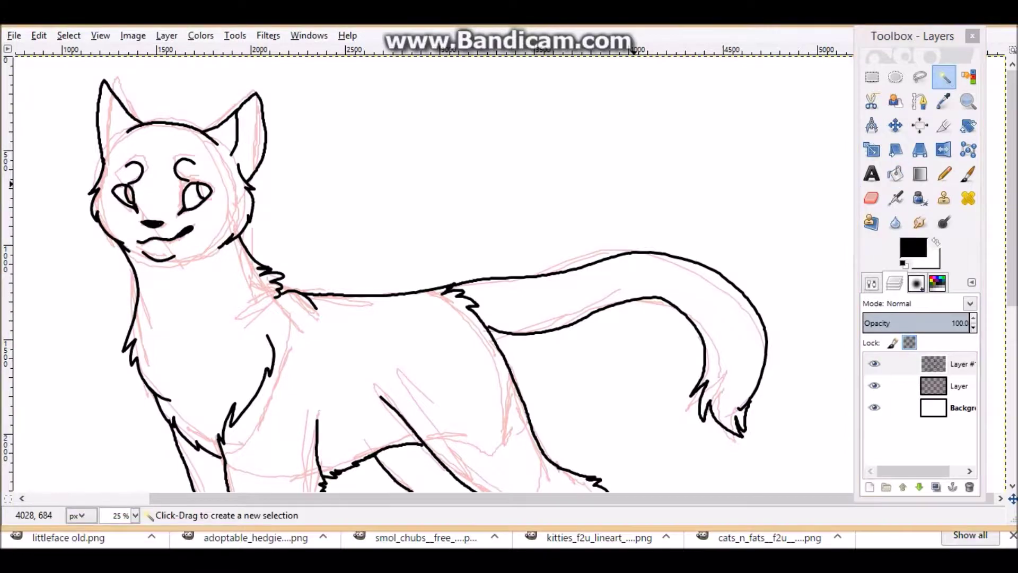
click(634, 184)
click(968, 101)
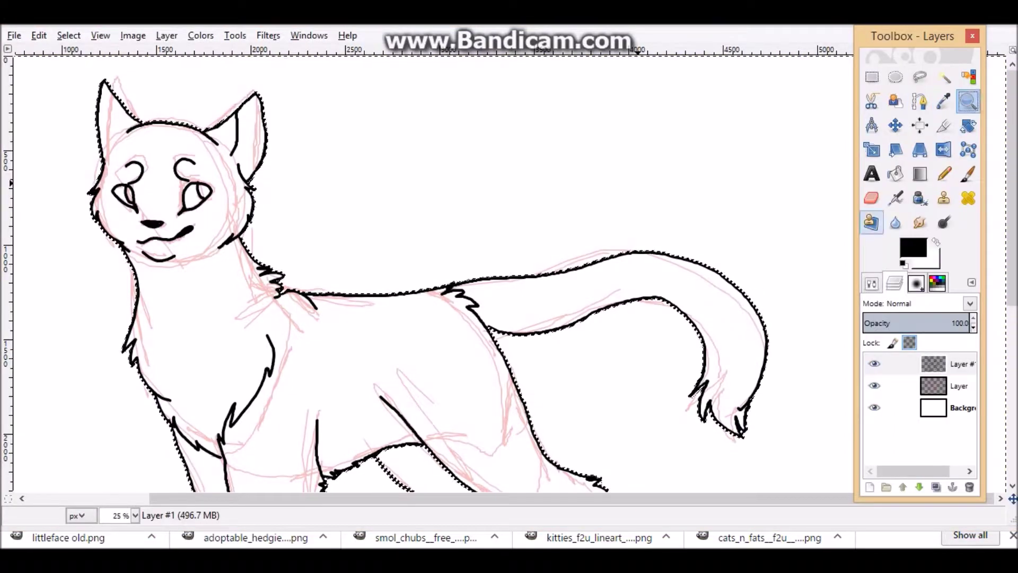
ctrl+click(739, 234)
ctrl+click(739, 233)
click(872, 76)
drag(387, 85, 776, 441)
click(68, 35)
key(Escape)
mouse_move(133, 36)
click(169, 193)
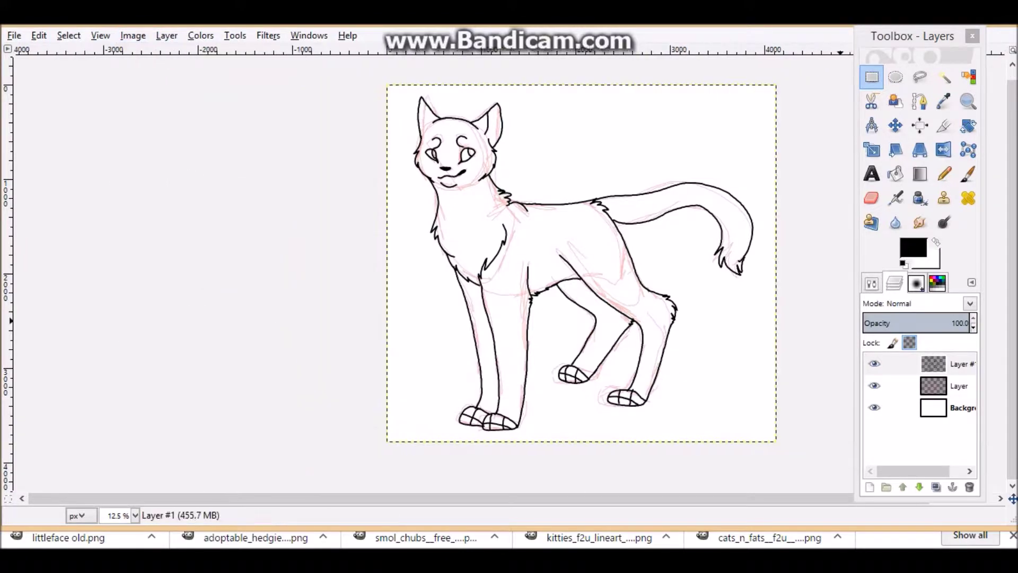
Delete the faint sketch layer and make the line-art layer active
click(958, 386)
click(969, 486)
click(955, 367)
click(943, 77)
click(646, 143)
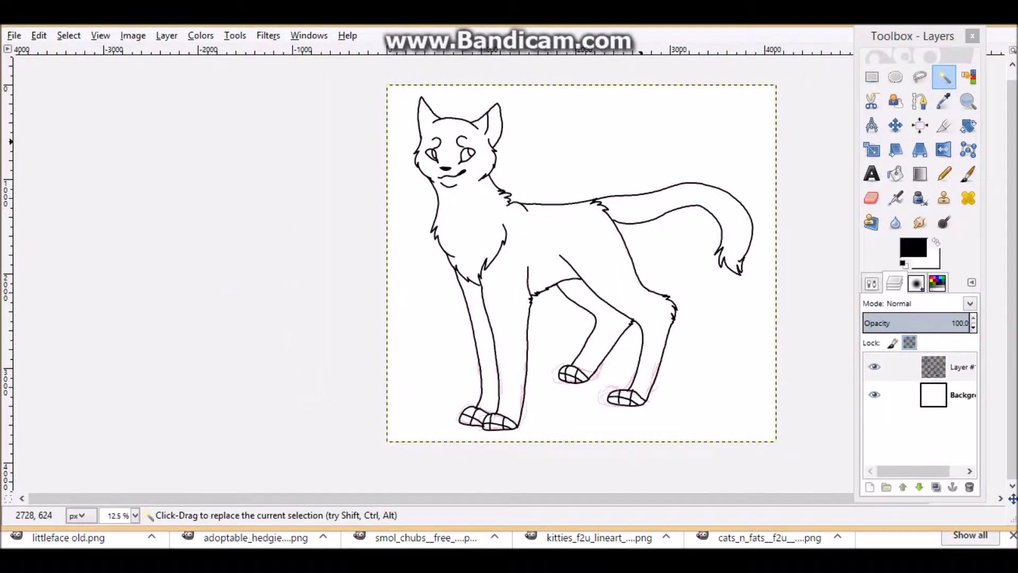
right_click(571, 304)
mouse_move(604, 351)
click(711, 312)
Unlock the line-art layer's transparency and close the gap between the far hind leg and its paw with the pencil
click(944, 174)
click(968, 101)
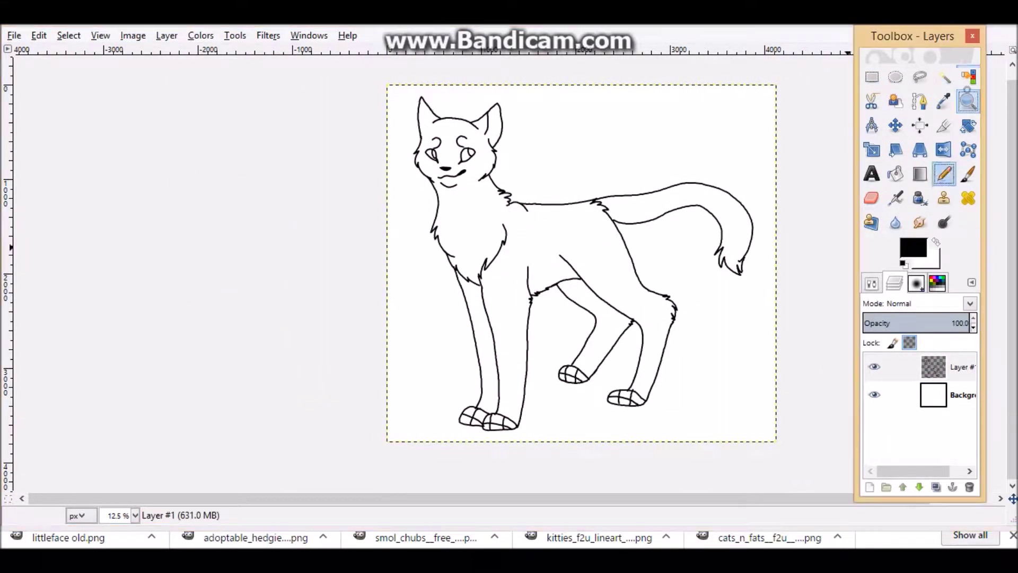
click(968, 101)
drag(536, 309, 641, 391)
key(n)
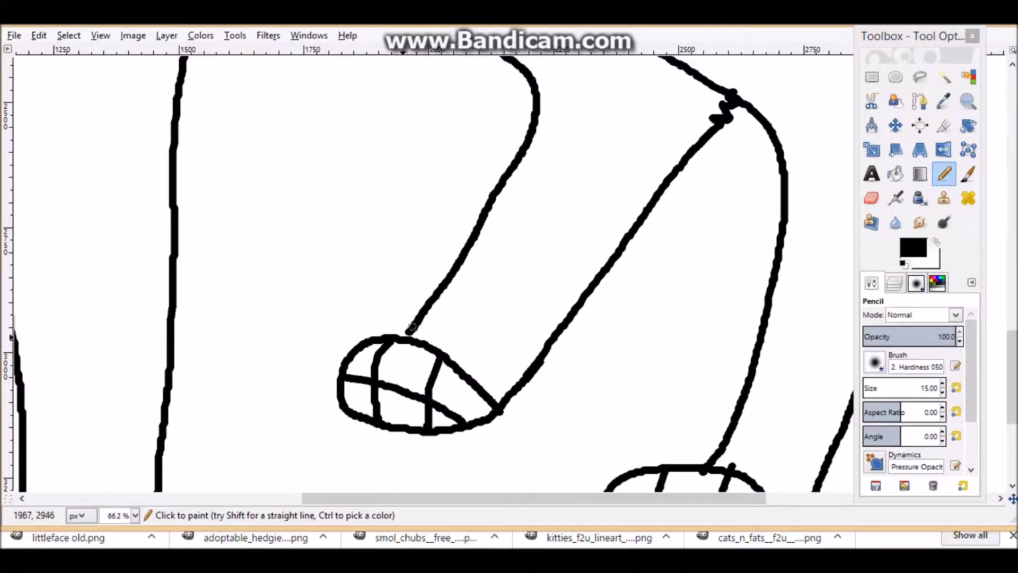
key(ctrl+l)
Select the empty area around the cat with Fuzzy Select and invert the selection to cover the cat
key(u)
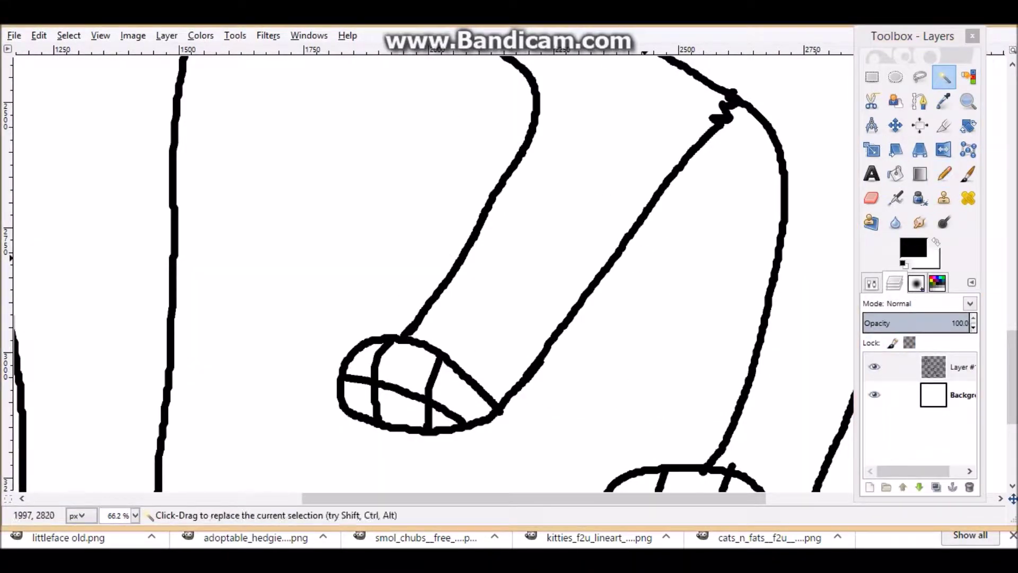
right_click(403, 214)
mouse_move(438, 262)
click(543, 291)
Set the foreground colour to light cream for Bucket Fill, undoing the last action on the image
drag(734, 498, 556, 499)
drag(1011, 366, 1012, 407)
double_click(968, 101)
drag(421, 345, 568, 355)
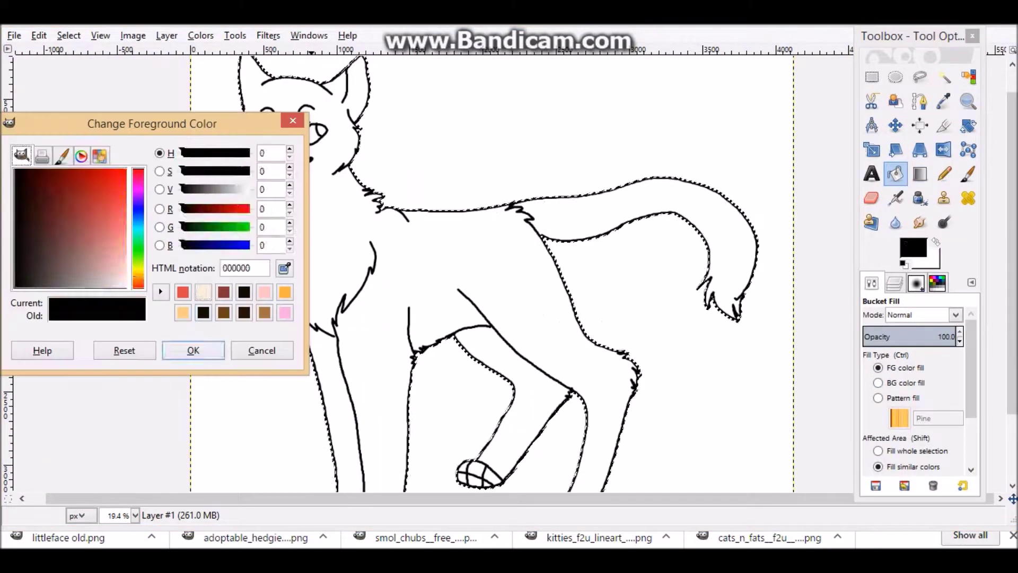
click(193, 349)
mouse_move(85, 537)
click(228, 488)
key(ctrl+z)
Add a new layer beneath the line art and fill the cat-shaped selection with light cream
click(894, 282)
click(869, 487)
click(901, 536)
drag(944, 367, 942, 411)
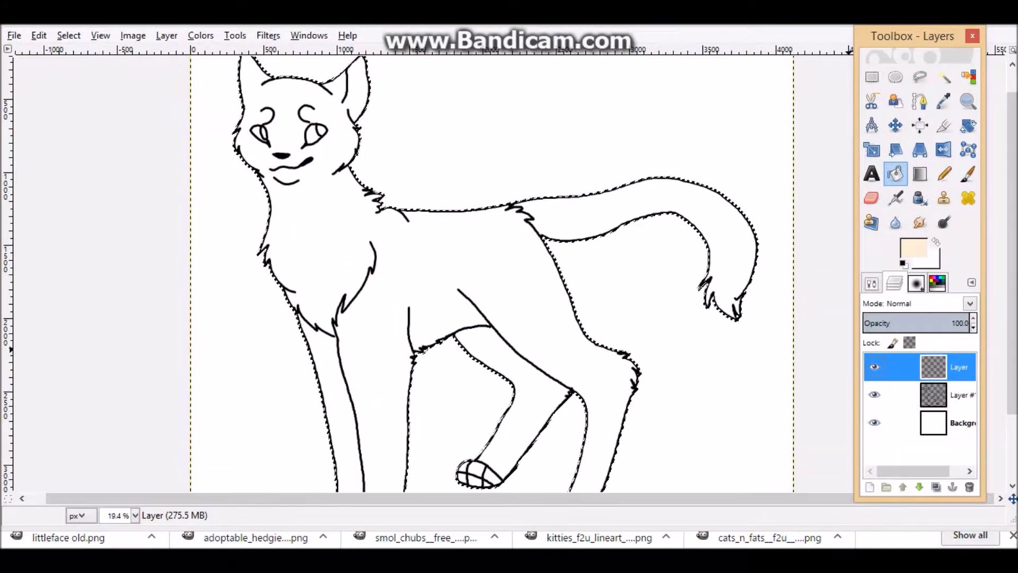
click(544, 297)
key(ctrl+comma)
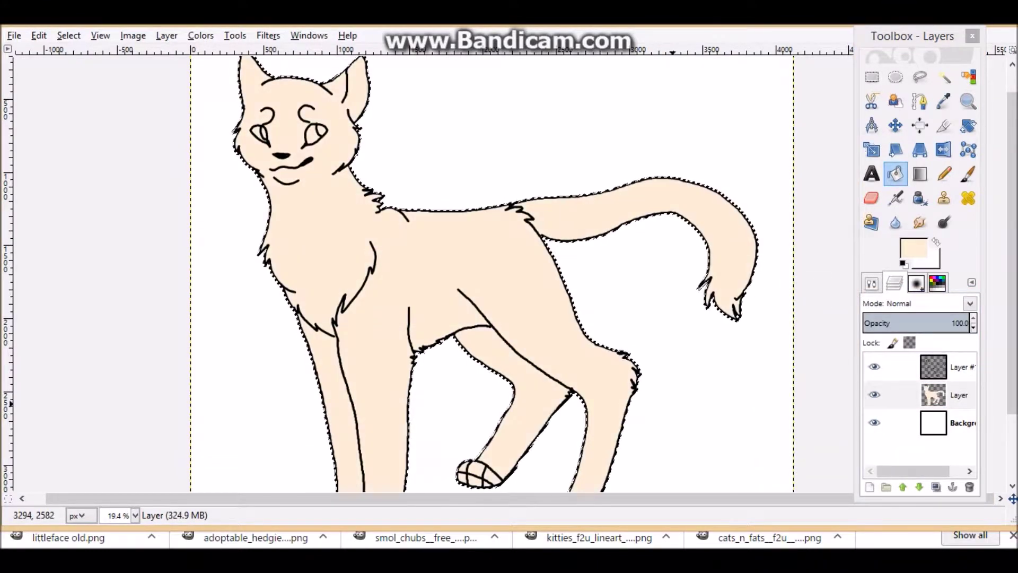
Lock the colour layer's transparency and refill the cat's body with a pale greyish beige
click(909, 343)
click(913, 248)
click(114, 280)
click(193, 351)
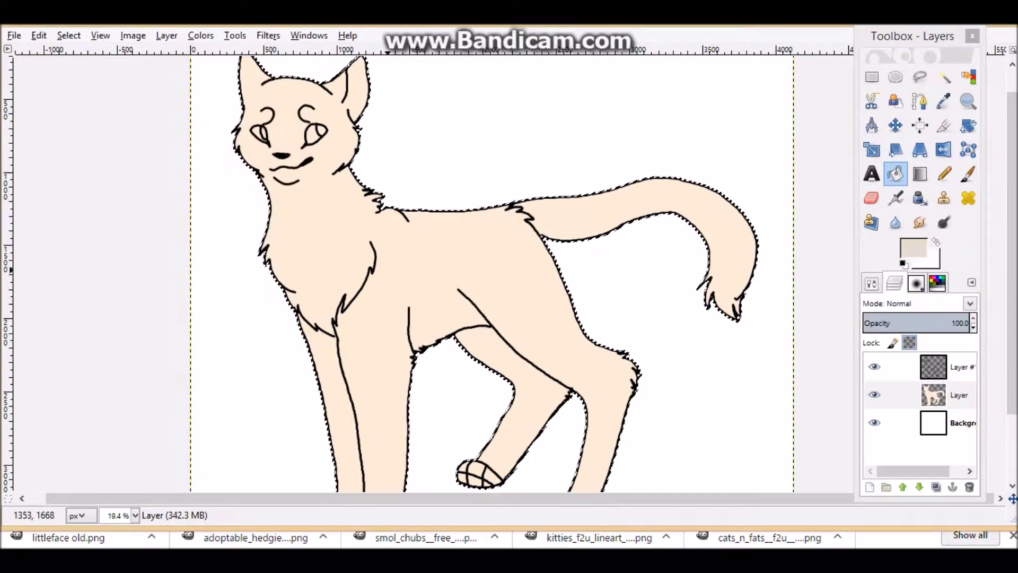
click(391, 271)
Sample a colour from the back patch in the littleface old reference and adjust the foreground to a muted grey-brown
mouse_move(291, 559)
click(372, 497)
click(944, 102)
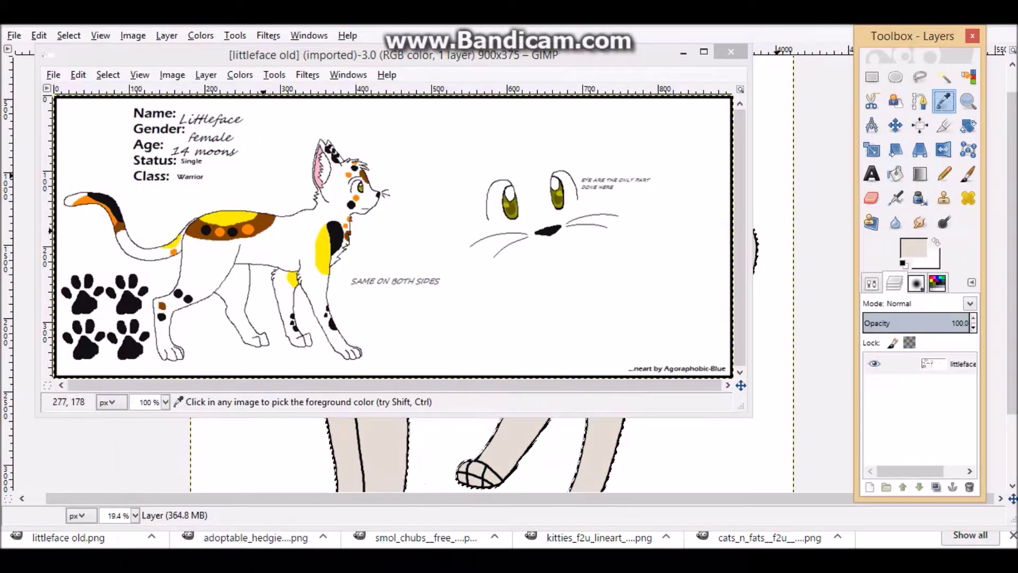
click(248, 225)
click(913, 248)
click(64, 258)
click(193, 350)
click(684, 52)
Outline and fill grey-brown patches on the face, one ear, the shoulder and the end of the tail
click(944, 174)
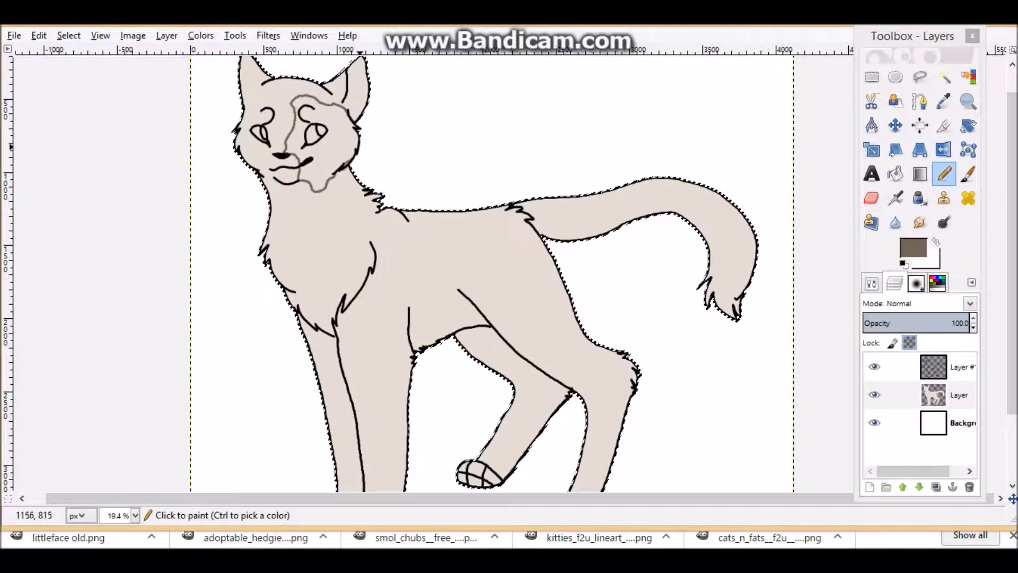
drag(264, 83, 245, 108)
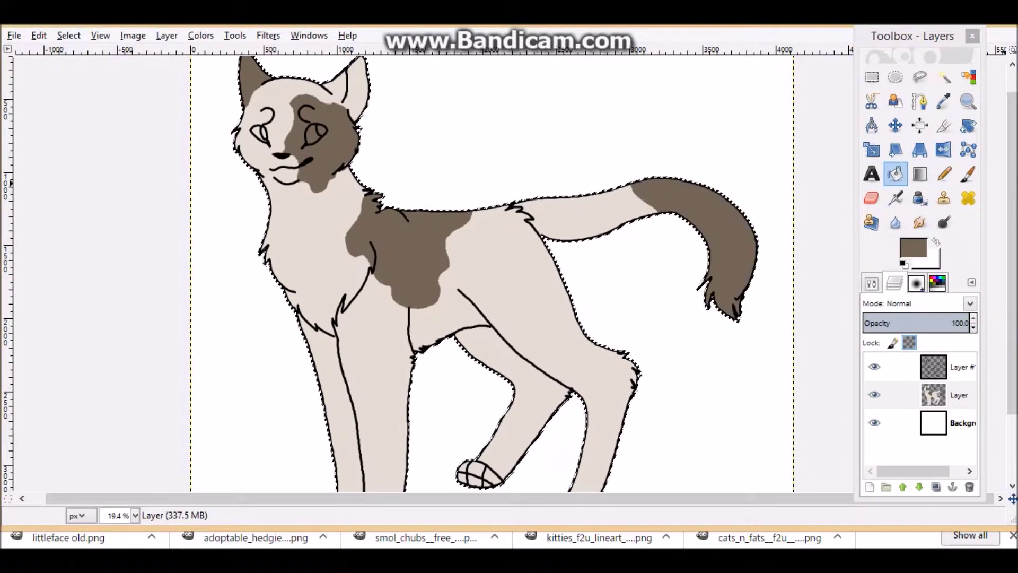
scroll(477, 265, down, 3)
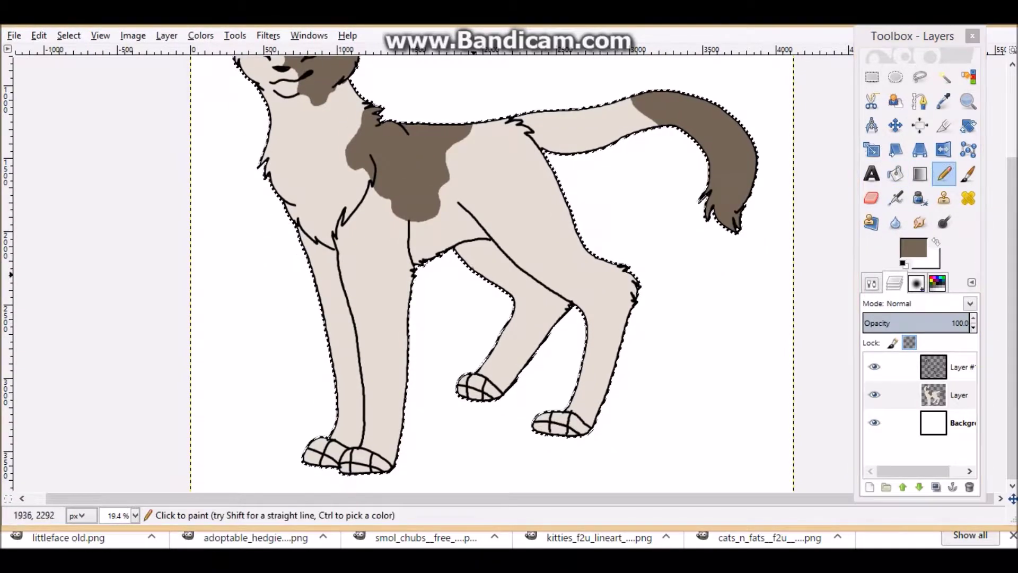
Colour the lower parts of the two far legs grey-brown and set the foreground to a softened orange sampled from the reference
mouse_move(480, 240)
mouse_down()
mouse_move(535, 303)
mouse_move(542, 337)
mouse_move(459, 245)
mouse_up()
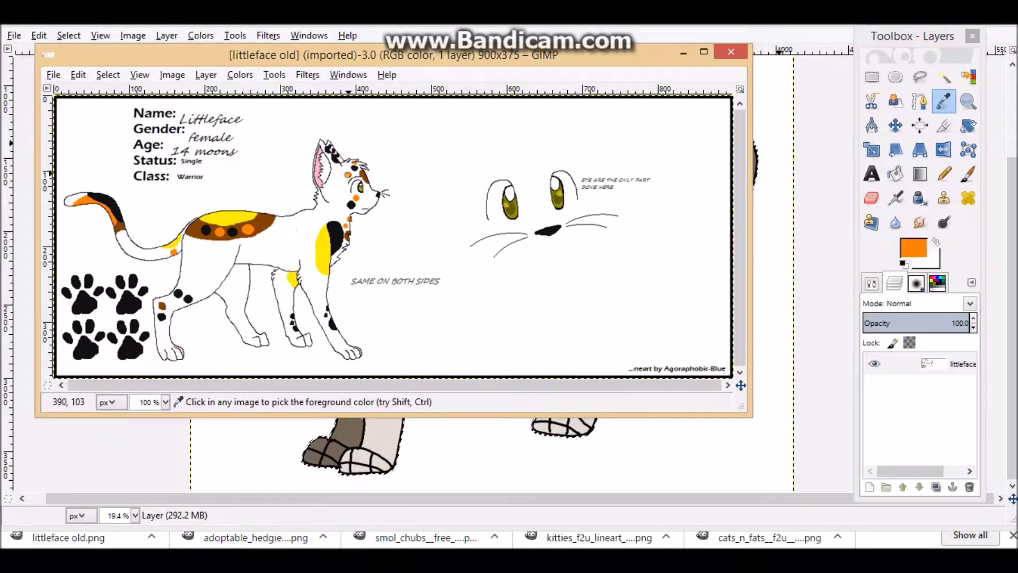
click(913, 247)
click(193, 348)
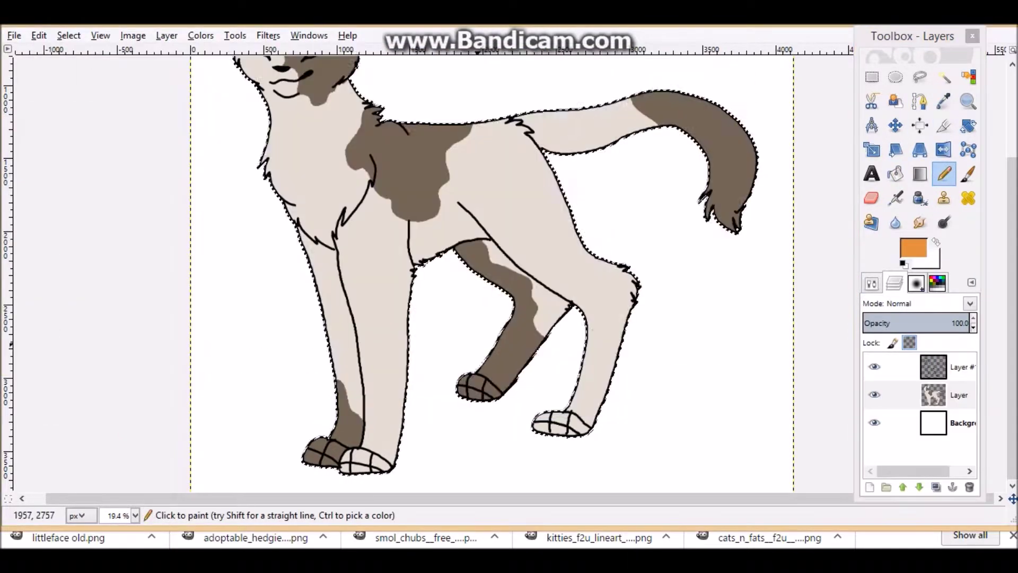
Outline and fill orange markings on the near front leg and on the forehead down to the nose
mouse_move(358, 340)
mouse_down()
mouse_move(364, 371)
mouse_move(395, 323)
mouse_up()
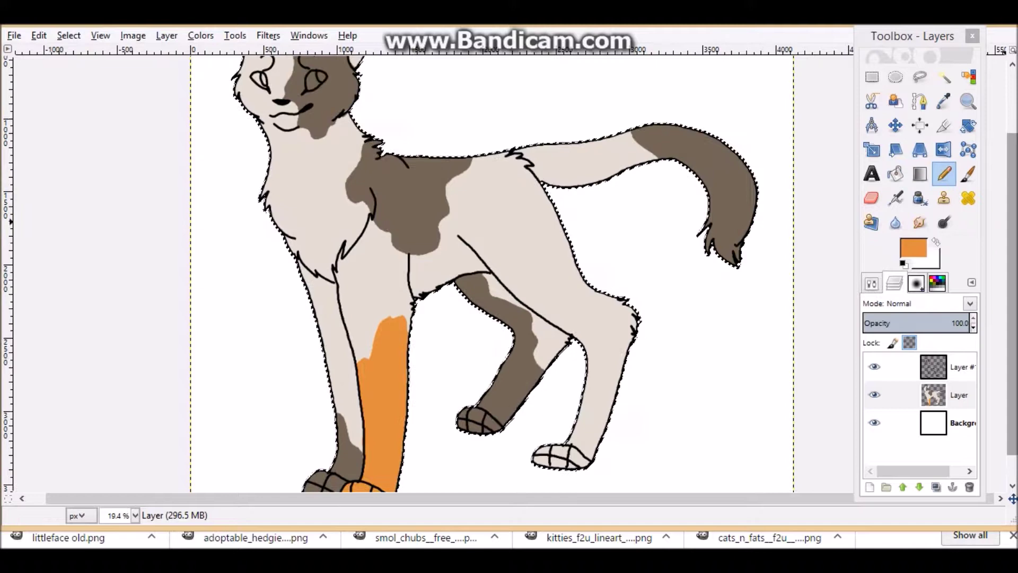
scroll(270, 172, up, 3)
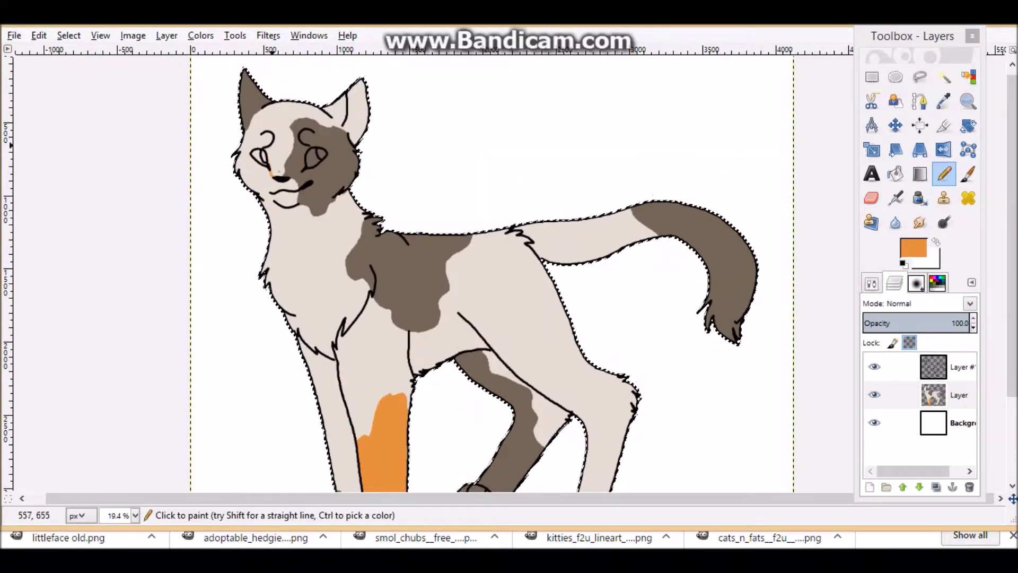
drag(263, 130, 267, 106)
right_click(390, 193)
key(shift+b)
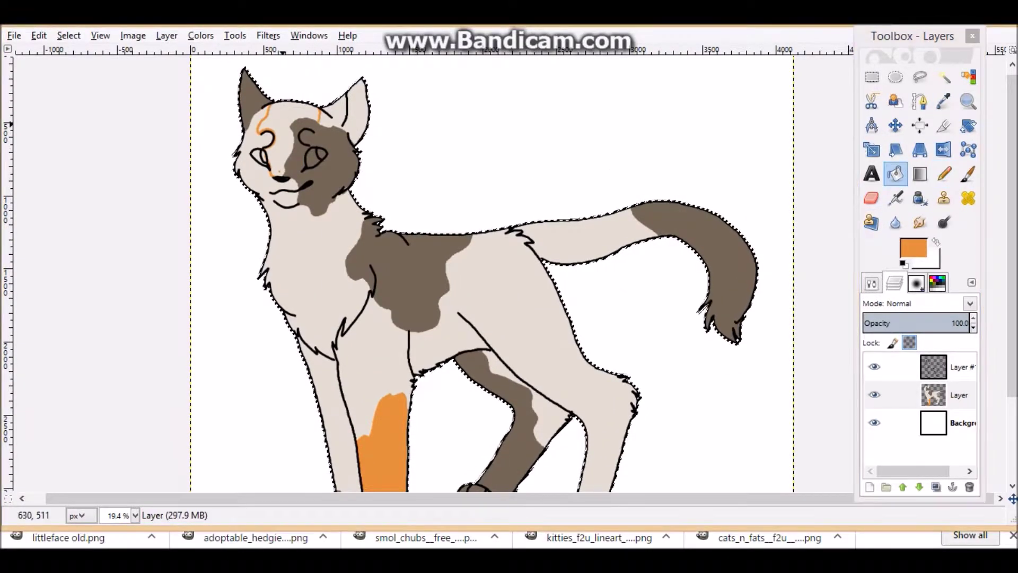
click(403, 286)
key(ctrl+z)
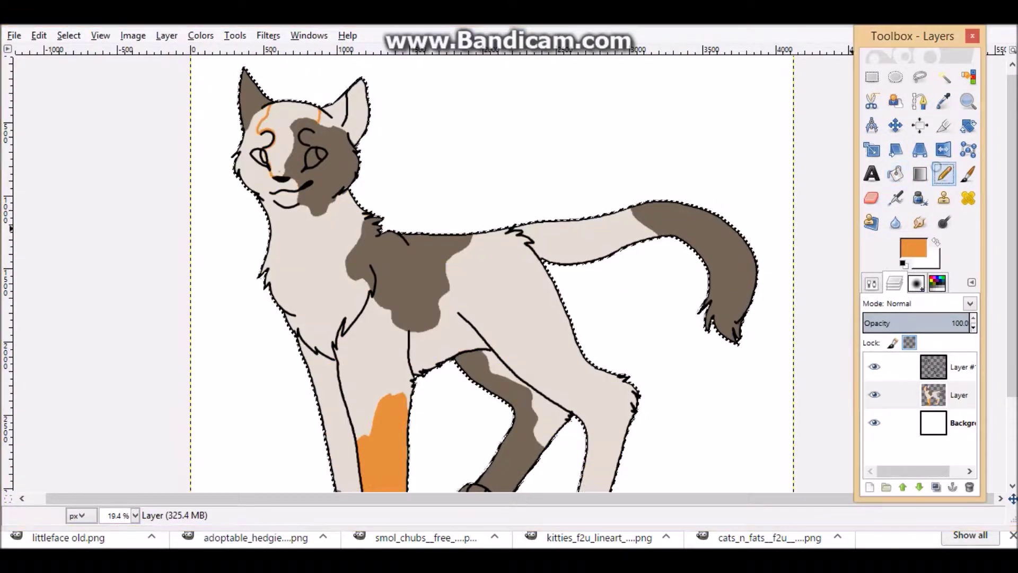
key(n)
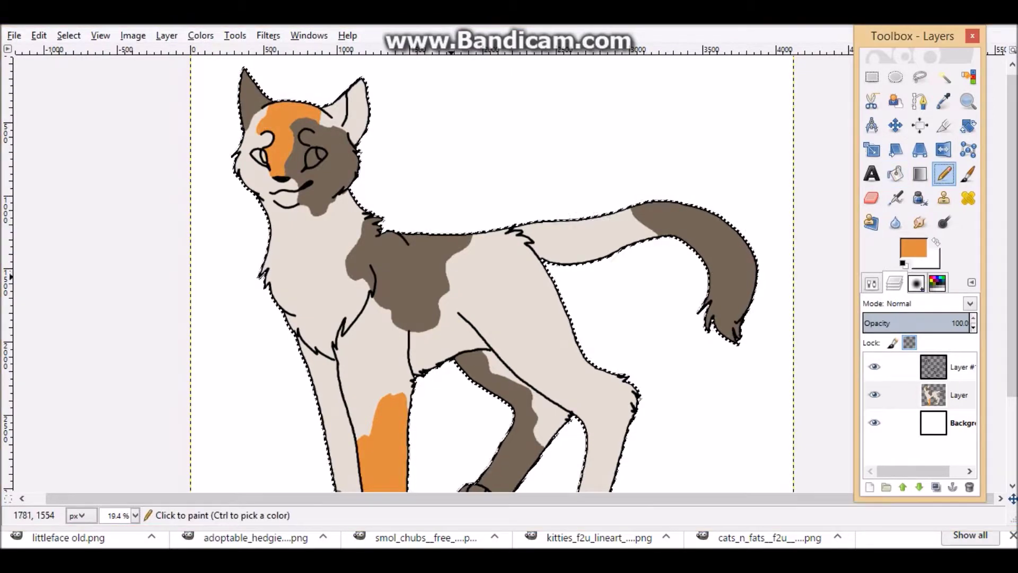
Outline and fill orange patches on the back, the tail base and the grey-brown end of the tail
drag(490, 259, 443, 247)
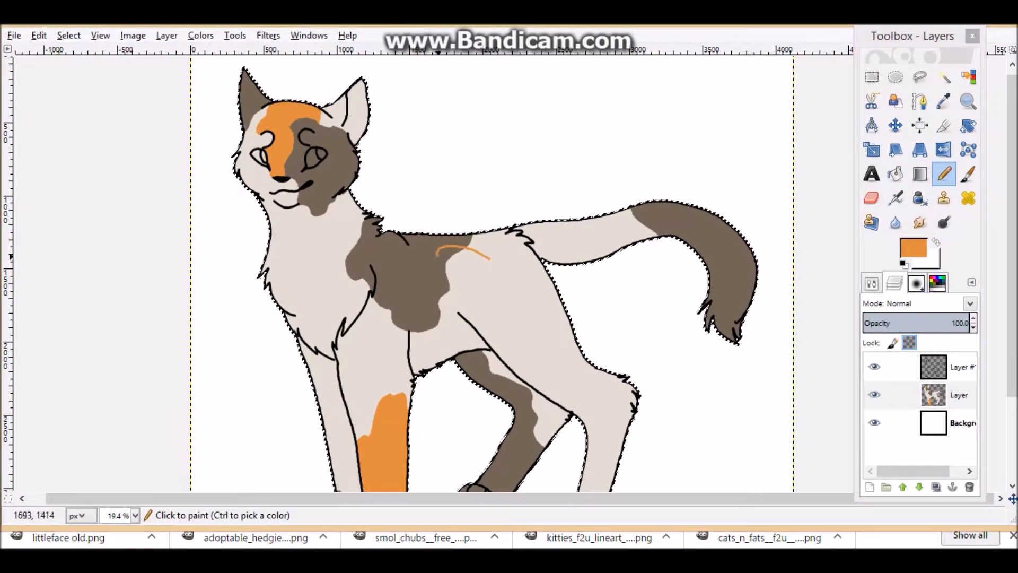
mouse_move(692, 208)
mouse_down()
mouse_move(700, 236)
mouse_move(733, 232)
mouse_up()
drag(708, 264, 708, 301)
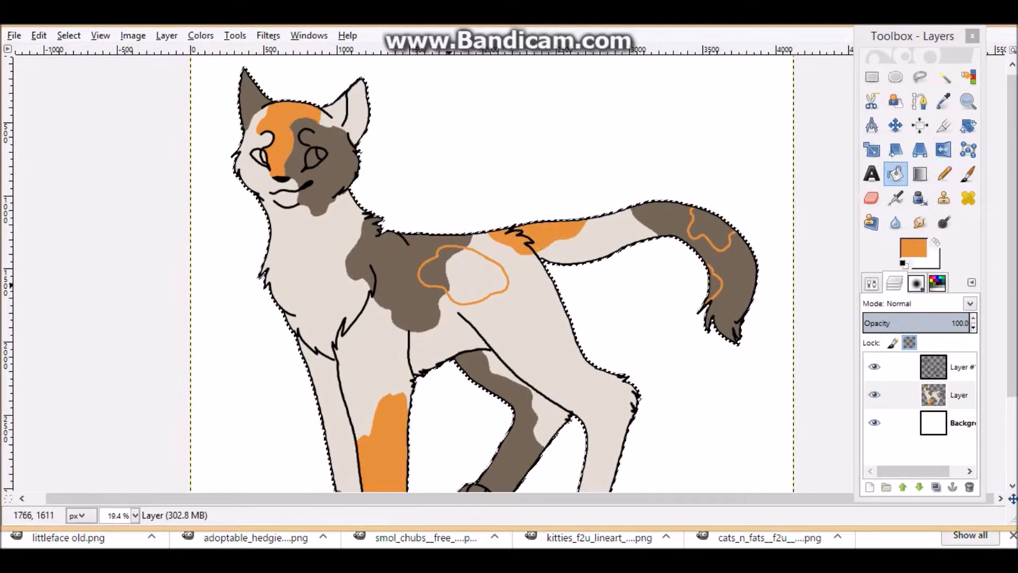
click(466, 273)
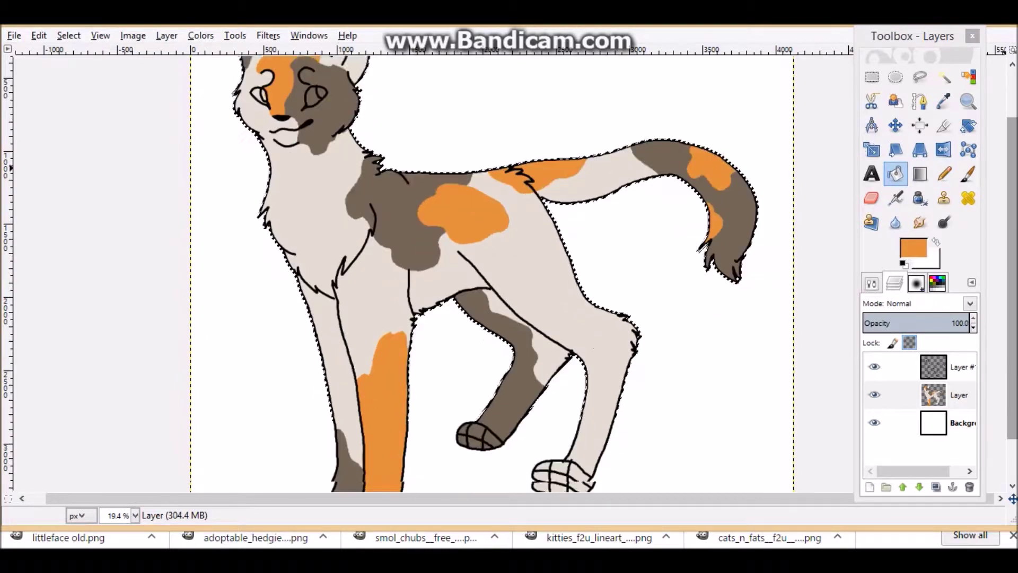
Fill an orange patch on the far hind leg and colour the near hind leg orange from the hock down
scroll(493, 273, down, 1)
click(944, 173)
drag(534, 301, 567, 310)
click(896, 174)
click(549, 318)
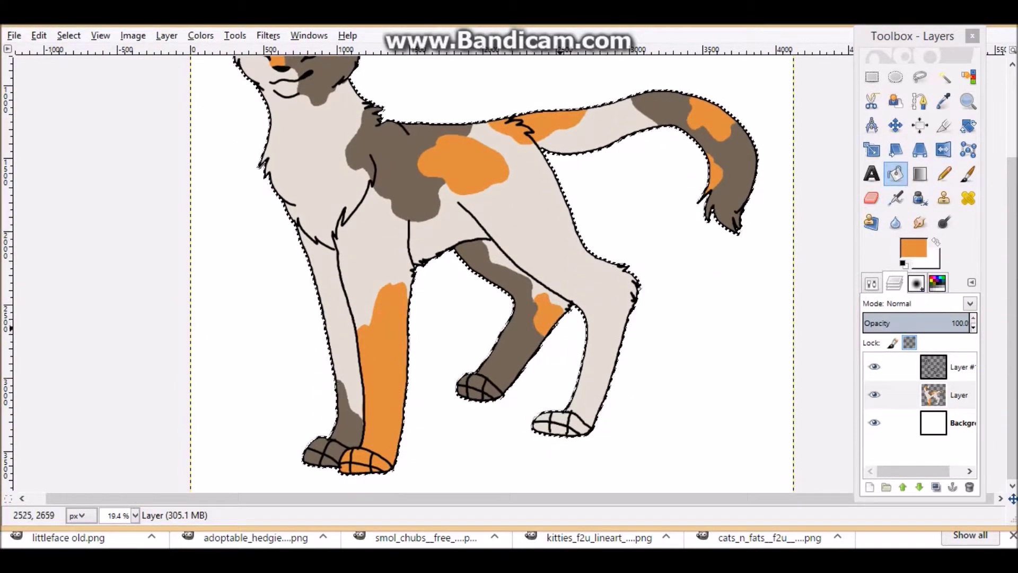
key(n)
drag(599, 280, 589, 320)
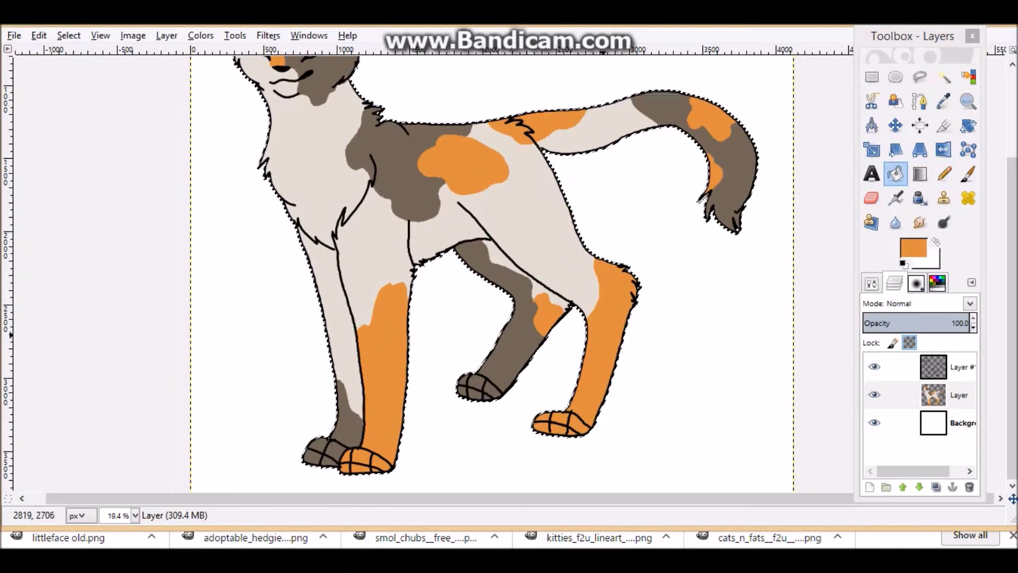
Sample the body beige and cut beige areas into the orange on the near hind foot and near front leg
click(944, 101)
click(562, 223)
click(944, 173)
mouse_move(582, 375)
mouse_down()
mouse_move(595, 384)
mouse_move(594, 425)
mouse_up()
drag(405, 319, 407, 388)
click(895, 173)
click(579, 400)
click(396, 359)
Sample the yellow from the littleface old reference and adjust the foreground to a muted pale yellow
drag(1012, 318, 1012, 231)
key(alt+Tab)
click(944, 101)
click(323, 252)
click(913, 248)
click(106, 224)
click(112, 225)
click(194, 349)
click(913, 248)
click(194, 347)
click(683, 53)
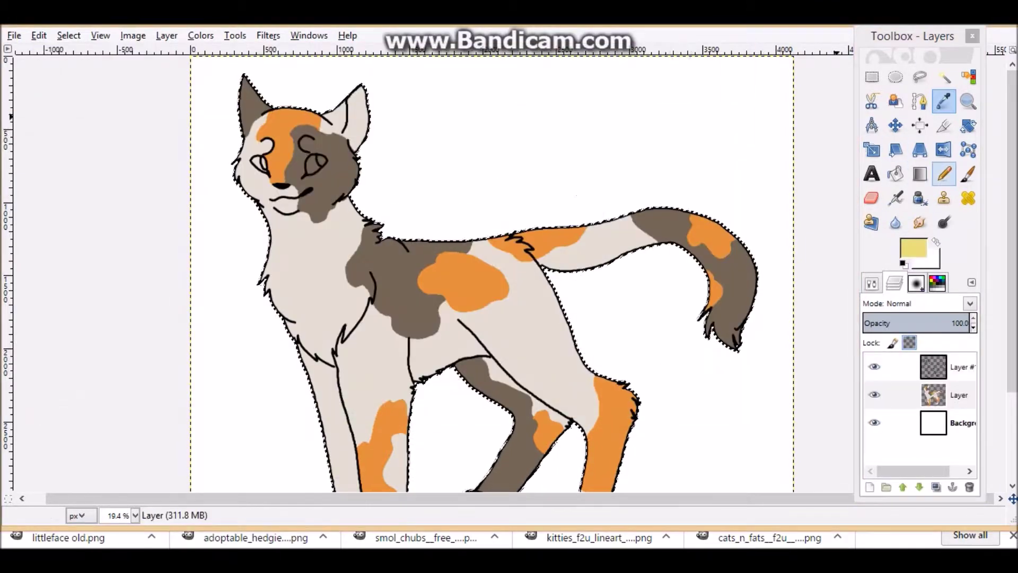
Outline and fill pale yellow patches on both upper front legs, the haunch and the light part of the tail
click(945, 174)
drag(377, 415, 396, 370)
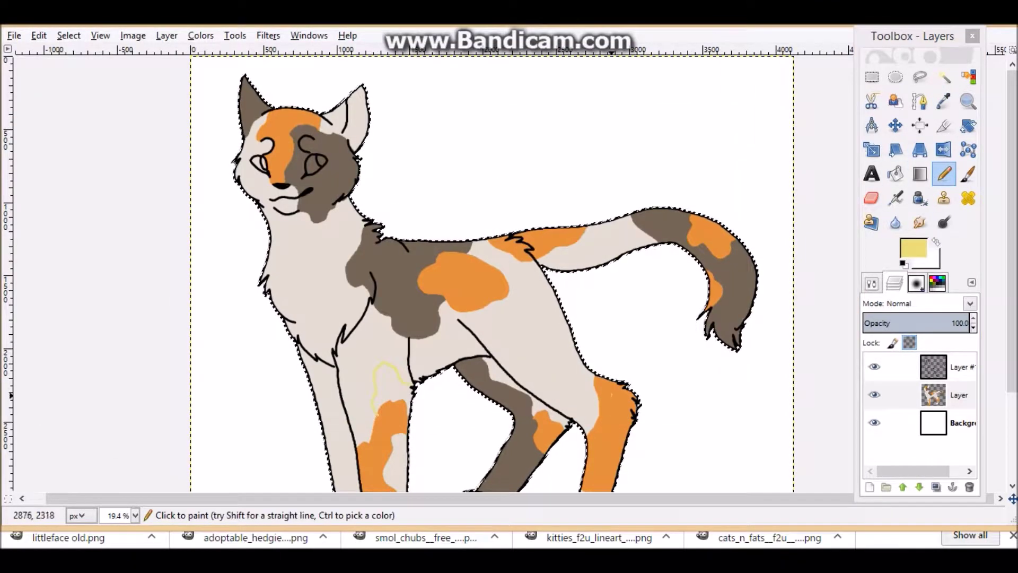
key(ctrl+z)
drag(552, 295, 537, 305)
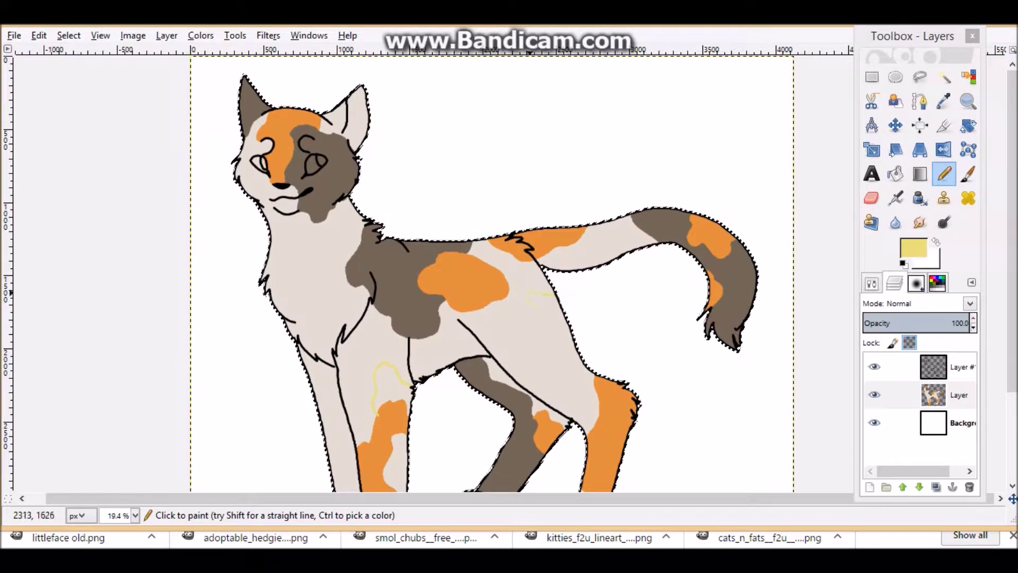
drag(626, 232, 617, 238)
scroll(323, 338, down, 5)
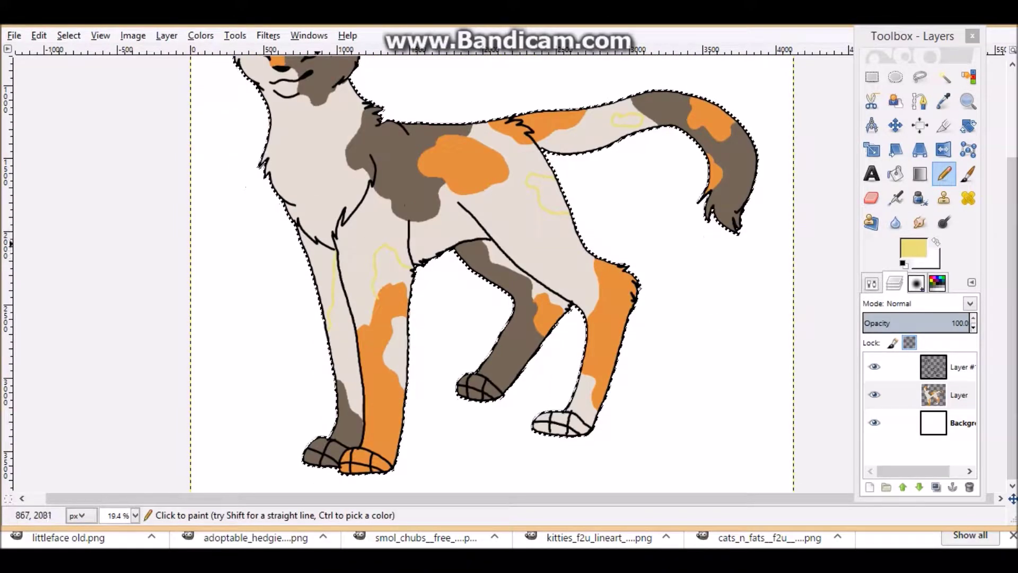
key(shift+b)
click(317, 270)
click(391, 267)
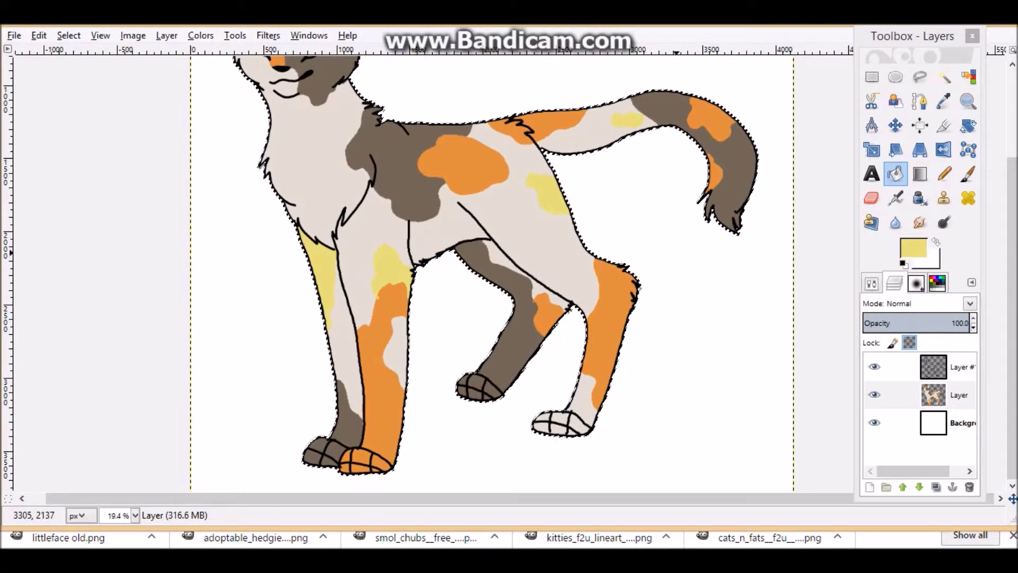
Try a pale peach, adjusted from the orange marking, on the yellow patch of the near front leg
key(o)
click(385, 300)
key(n)
click(376, 309)
mouse_move(1012, 297)
mouse_down()
mouse_move(1012, 210)
mouse_move(1012, 250)
mouse_up()
click(913, 248)
click(115, 250)
click(193, 350)
click(895, 174)
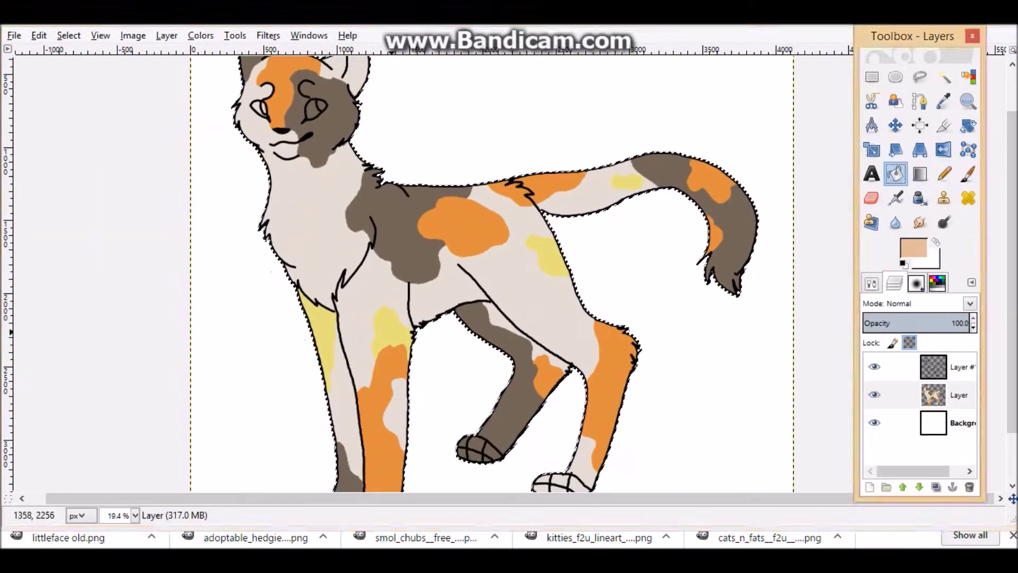
click(390, 328)
Try a lighter peach, adjusted from a sampled marking, on the yellow haunch patch
click(943, 101)
click(588, 194)
click(913, 248)
click(121, 250)
click(194, 350)
click(896, 174)
click(555, 264)
Set the foreground to light orange eda258 and refill the patches on the tail, haunch and upper front legs
click(943, 102)
click(487, 215)
click(913, 248)
click(119, 213)
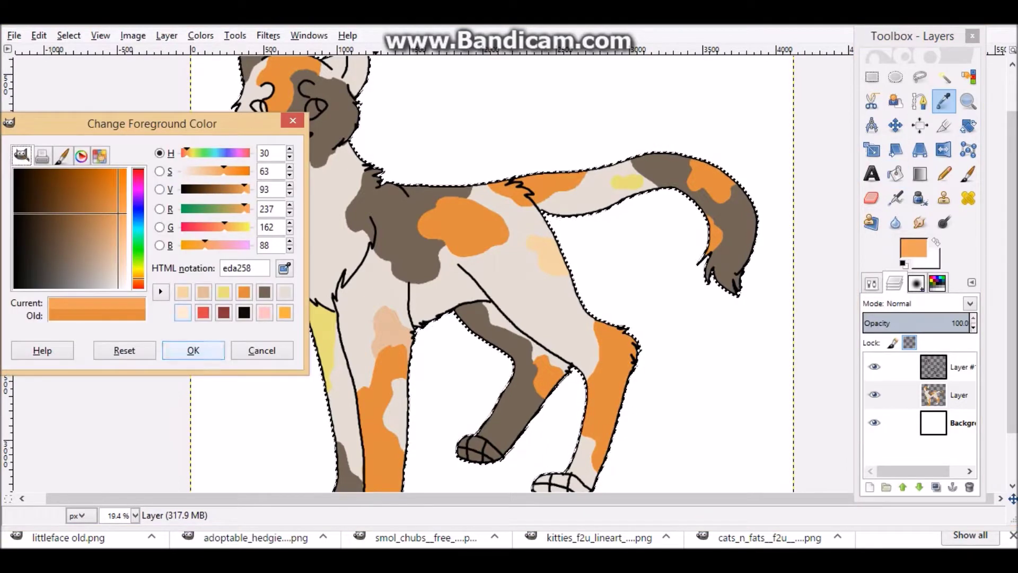
click(194, 350)
click(895, 174)
click(622, 182)
click(552, 260)
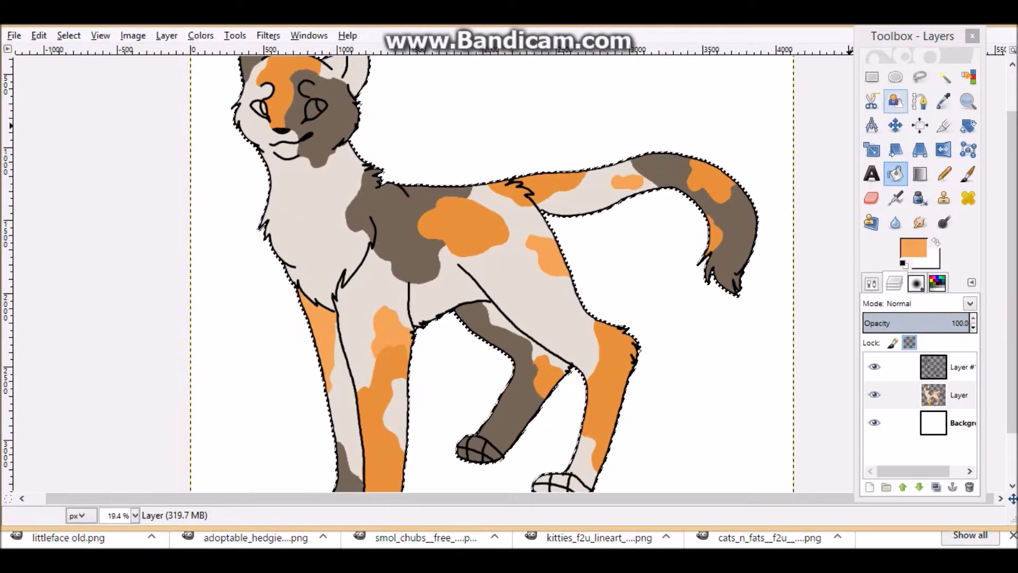
Darken the sampled grey-brown and fill the inner tail patch, the near front leg's beige notch and the dark ear
click(944, 101)
click(645, 169)
click(913, 248)
click(53, 243)
click(193, 350)
click(896, 174)
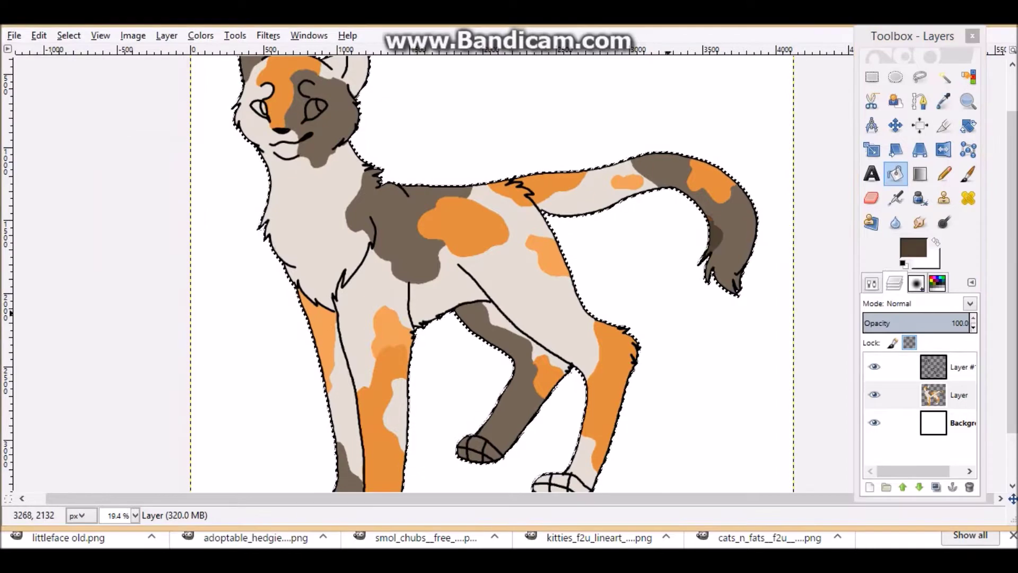
scroll(633, 427, down, 1)
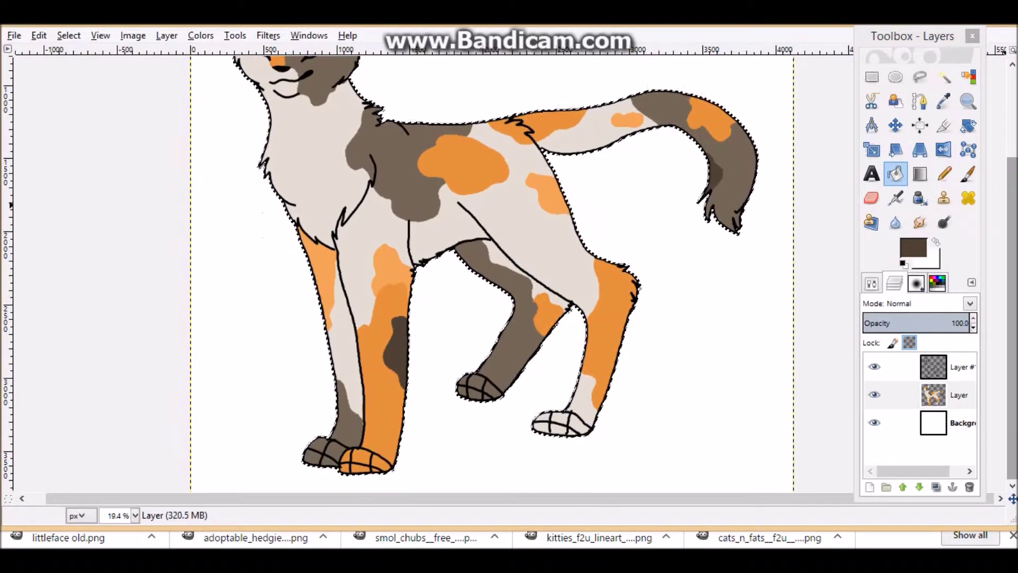
scroll(478, 266, up, 2)
click(250, 110)
Set the foreground to a near-black brown and paint the lower toe area of the far front paw
double_click(968, 101)
click(879, 358)
click(617, 365)
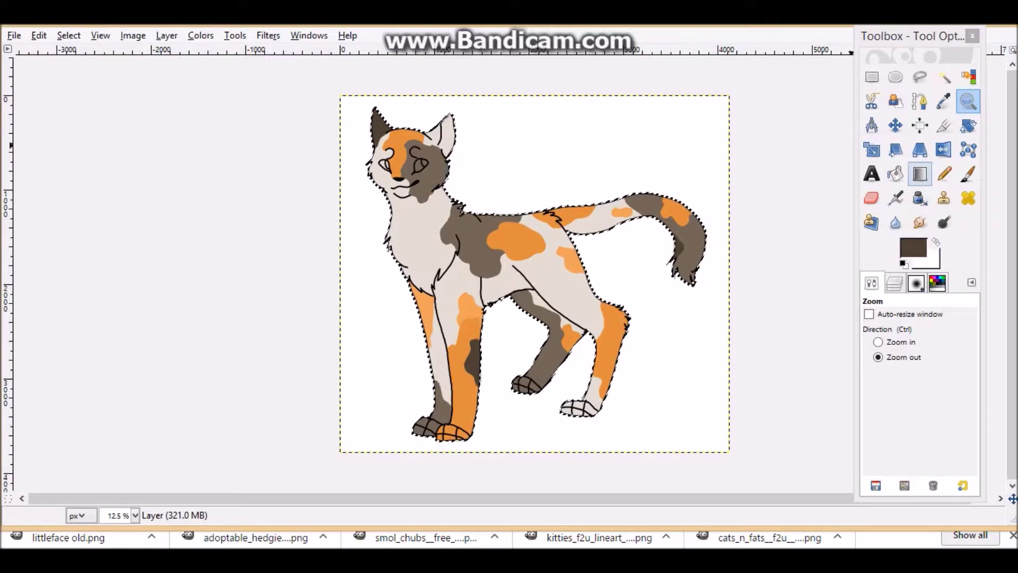
click(943, 174)
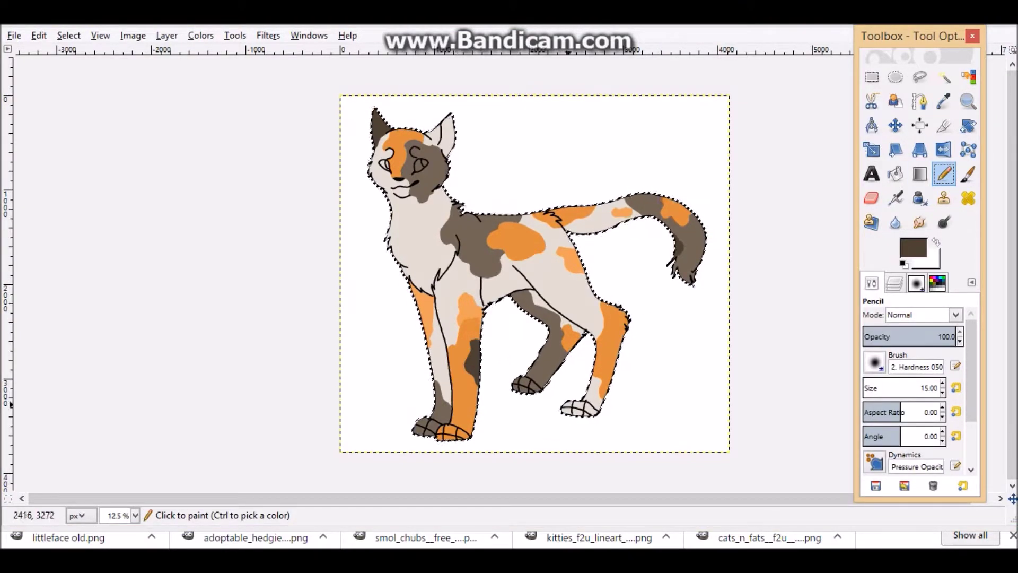
click(968, 101)
click(879, 342)
drag(391, 397, 483, 438)
click(913, 247)
click(61, 273)
click(193, 350)
click(944, 174)
mouse_move(379, 398)
mouse_down()
mouse_move(294, 367)
mouse_move(357, 455)
mouse_move(494, 478)
mouse_up()
drag(339, 499, 448, 498)
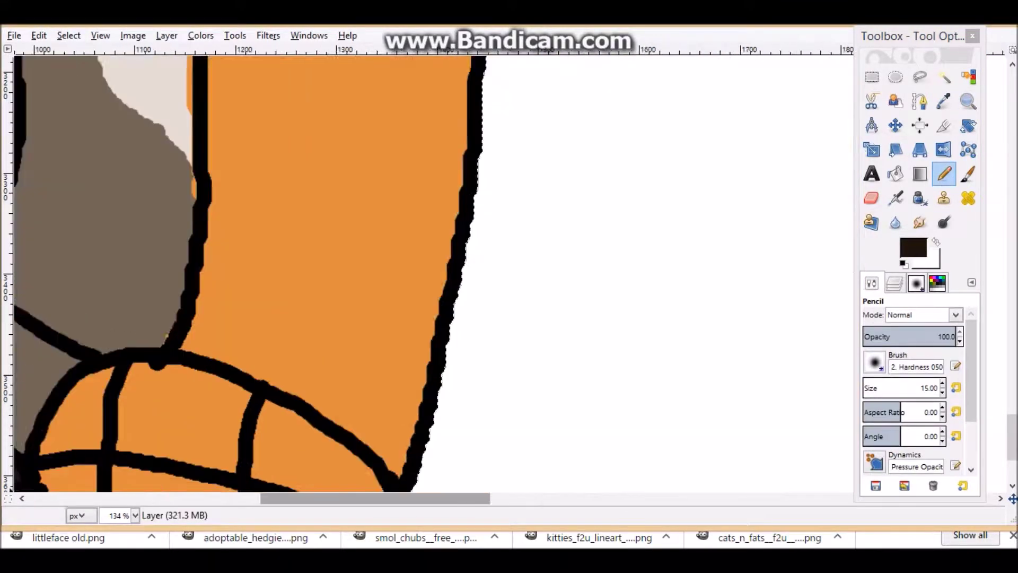
Paint the lower toe area of the far hind paw near-black brown
scroll(422, 177, right, 10)
drag(588, 499, 545, 499)
drag(1012, 437, 1011, 385)
drag(530, 498, 464, 498)
drag(350, 429, 412, 429)
drag(1017, 386, 1007, 397)
drag(429, 338, 497, 352)
drag(517, 407, 436, 386)
Change the foreground to light peach and paint the lower toe area of the near hind paw
click(968, 101)
click(878, 356)
double_click(674, 345)
mouse_move(649, 273)
mouse_down()
mouse_move(641, 269)
mouse_move(656, 275)
mouse_up()
click(878, 342)
click(913, 248)
drag(64, 222, 123, 237)
click(193, 350)
drag(653, 478, 683, 473)
click(944, 174)
drag(113, 351, 85, 354)
key(ctrl+z)
drag(625, 232, 631, 254)
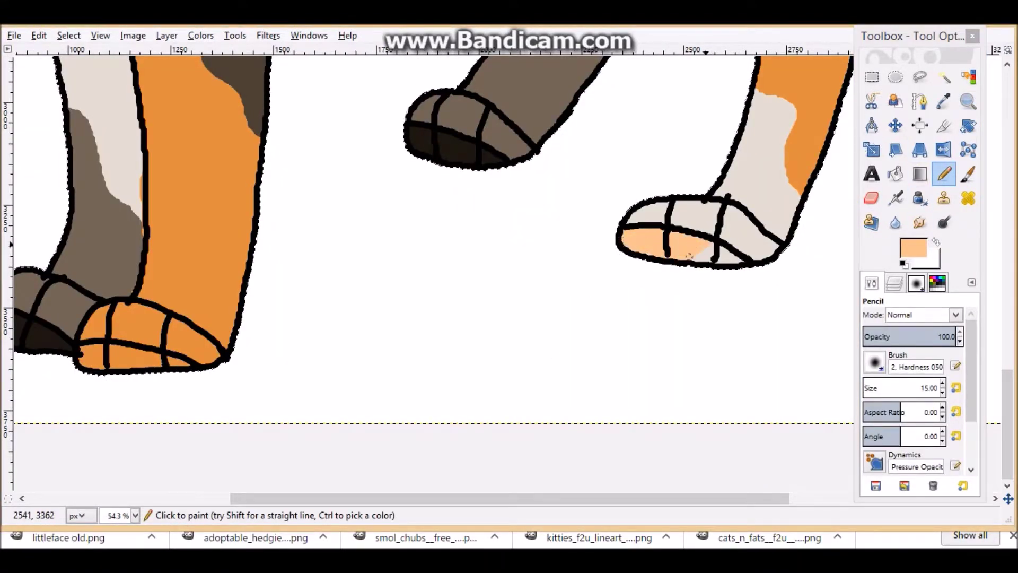
Lighten the peach further and colour the lower toe area of the near front paw
click(913, 248)
drag(125, 233, 126, 255)
click(193, 350)
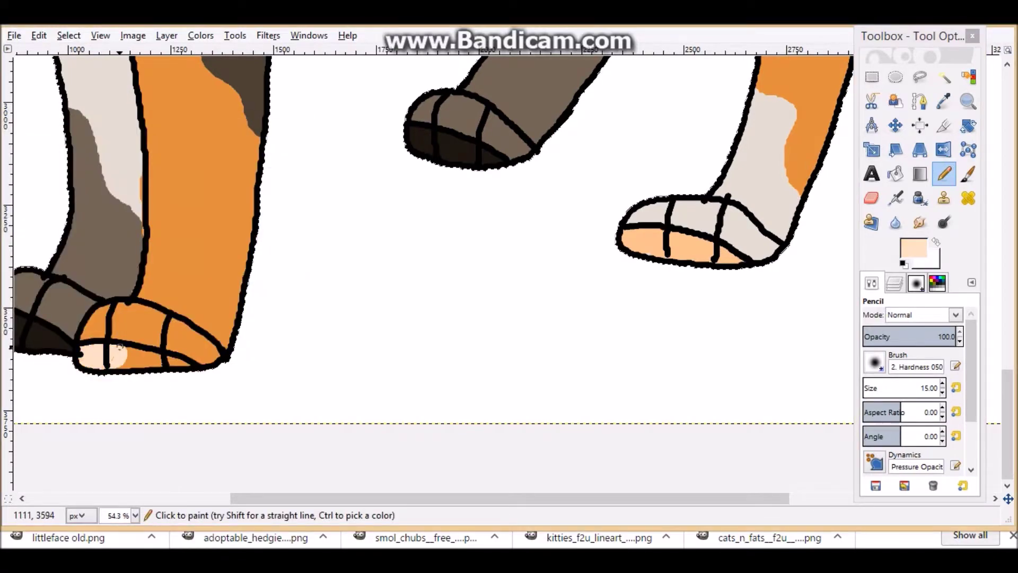
key(shift+b)
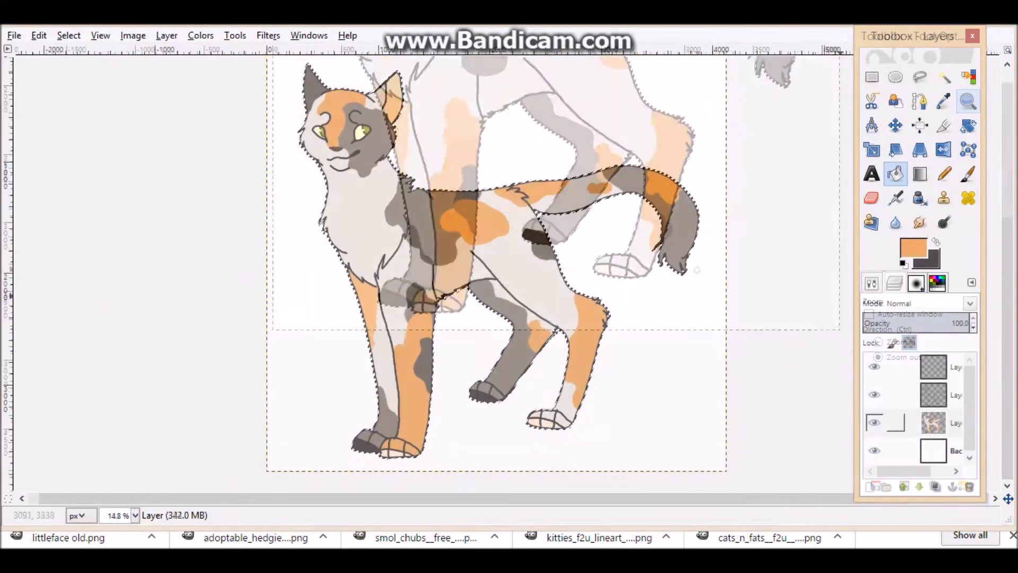
Add a new layer and raise it to sit between the cat's colour layer and the line art
right_click(901, 423)
click(846, 83)
key(ctrl+shift+a)
click(934, 450)
click(969, 486)
click(870, 487)
click(880, 528)
click(903, 487)
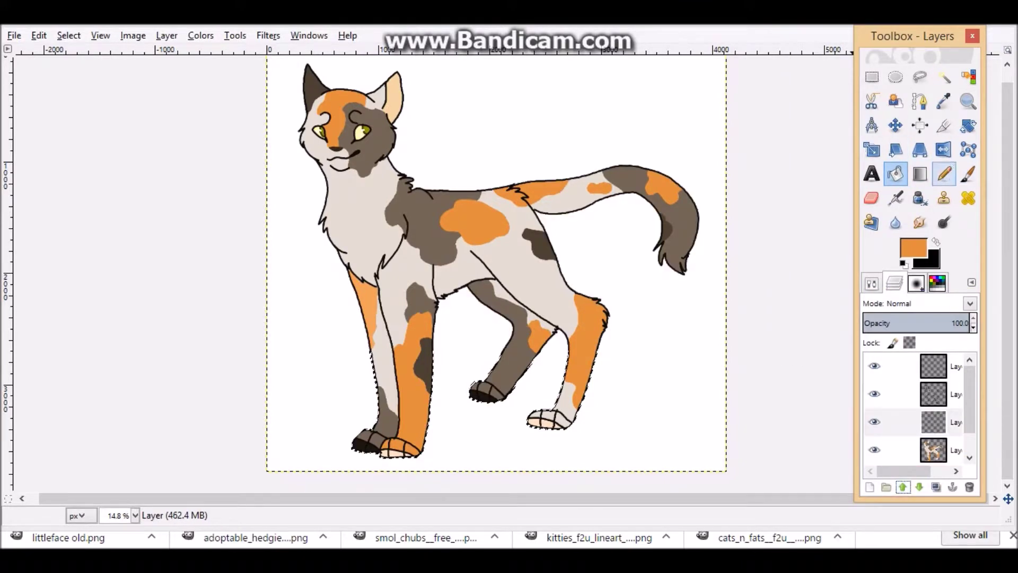
Sample the line art's black and thicken the belly and thigh lines above the far hind leg on the new layer
click(944, 174)
click(968, 100)
drag(417, 208, 621, 396)
key(o)
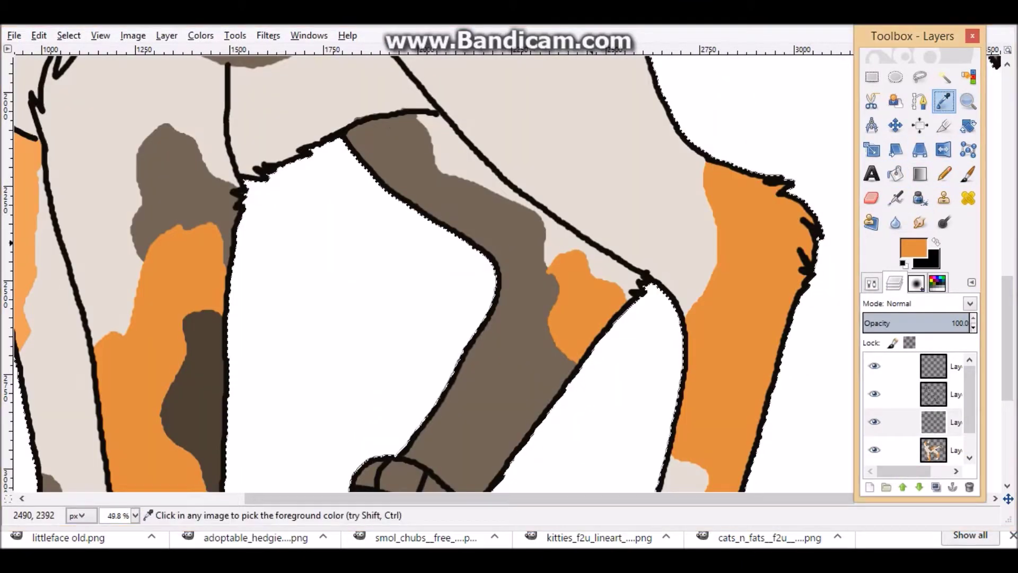
click(645, 276)
key(n)
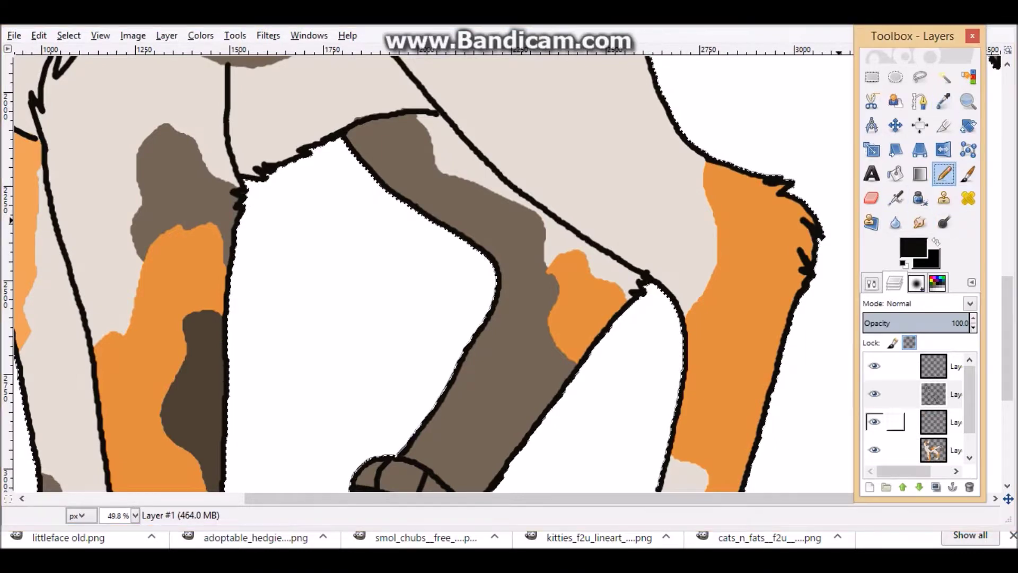
click(949, 421)
drag(345, 137, 394, 114)
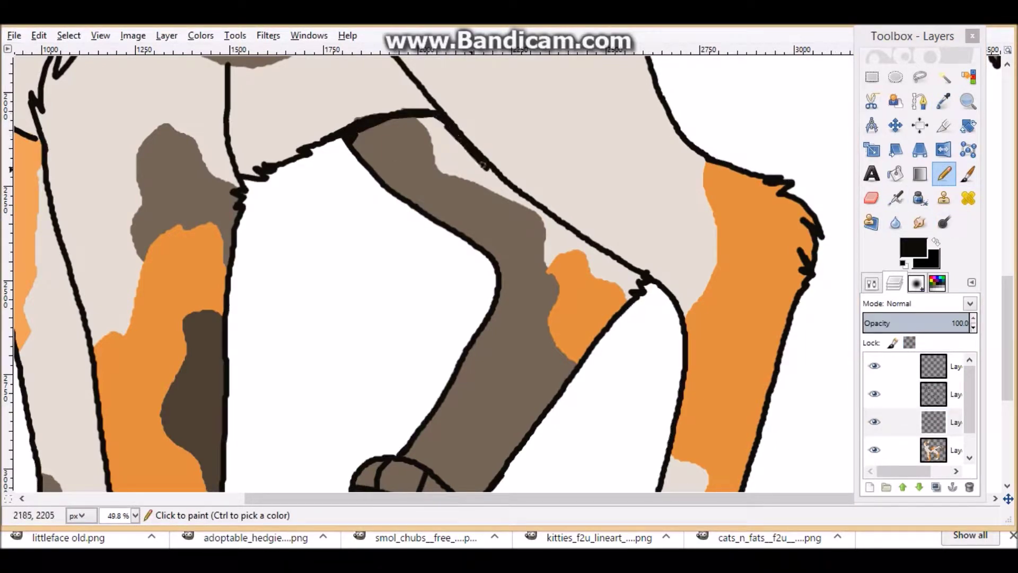
Thicken the line separating the two front legs from the chest down to the near front paw
scroll(389, 446, left, 5)
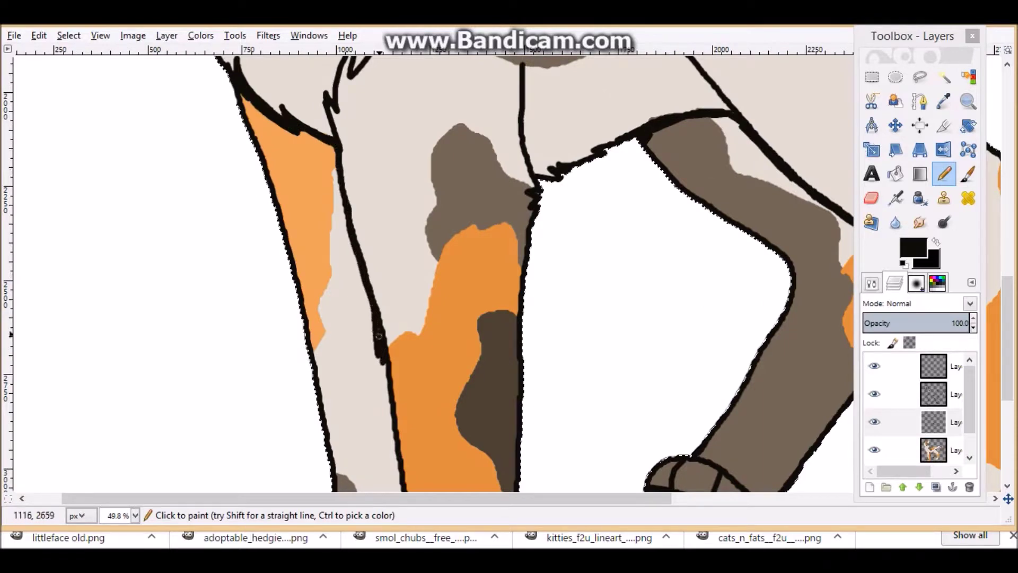
drag(383, 382, 395, 466)
scroll(371, 403, down, 5)
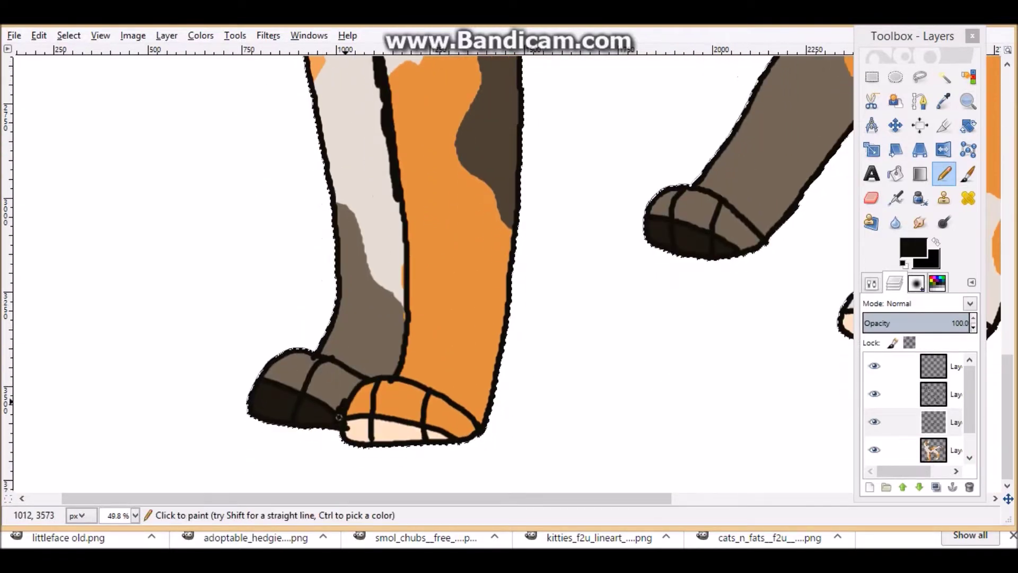
drag(403, 251, 399, 203)
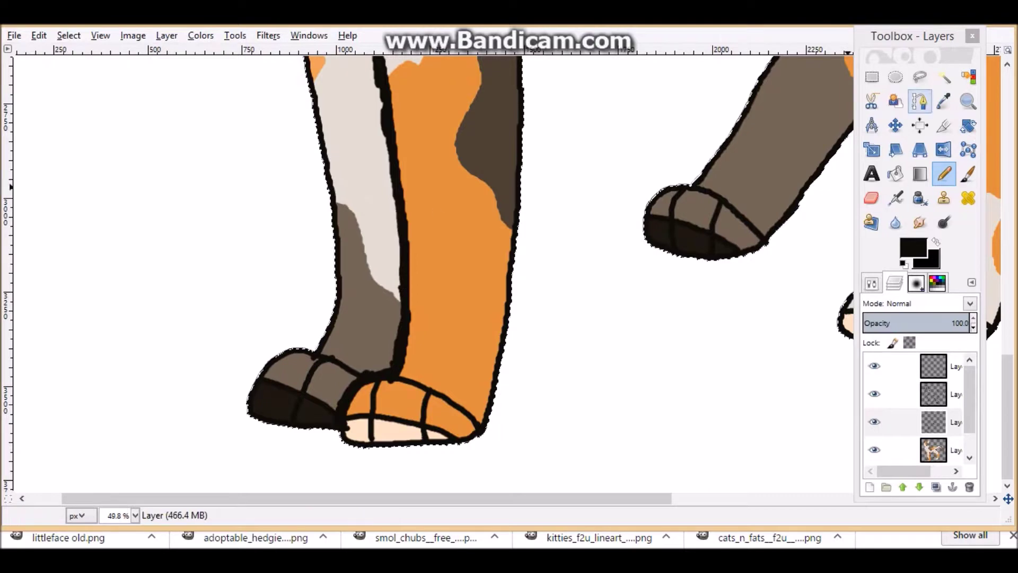
Flood the selected cat silhouette with the near-black foreground colour on the new layer, using Bucket Fill with FG color fill
click(969, 101)
ctrl+click(699, 288)
ctrl+click(699, 288)
ctrl+click(708, 273)
ctrl+click(715, 262)
key(shift+b)
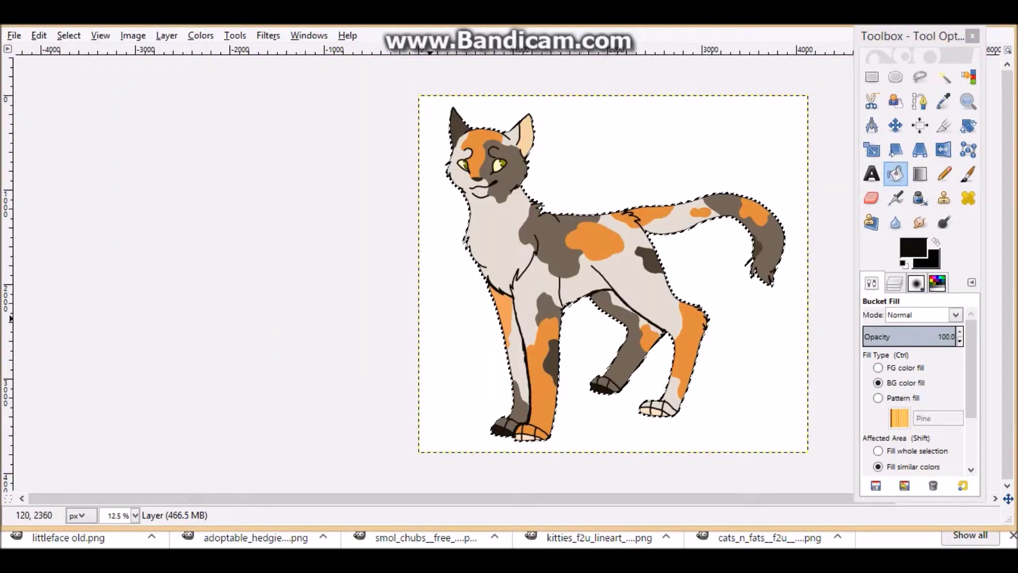
key(ctrl)
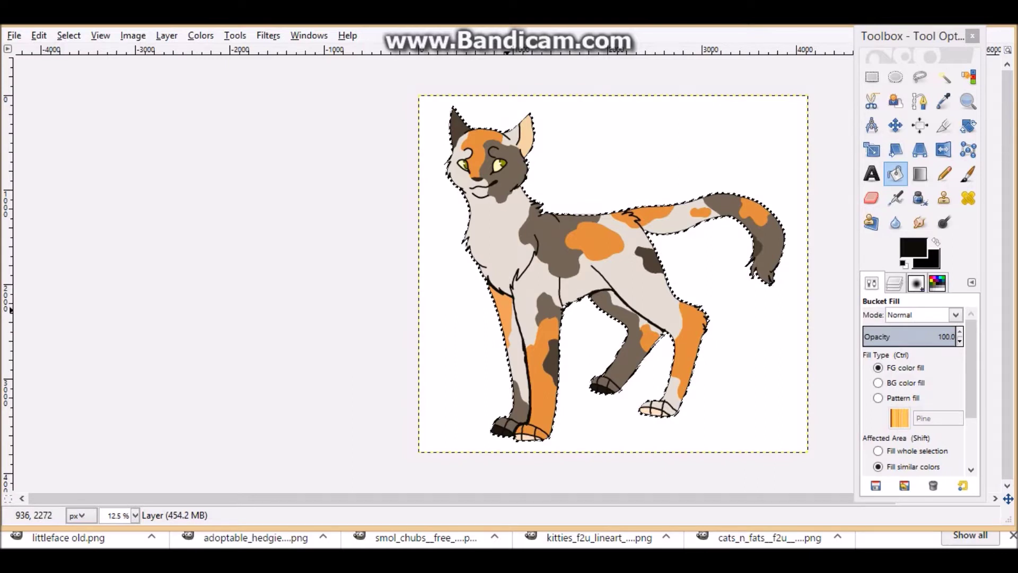
click(580, 274)
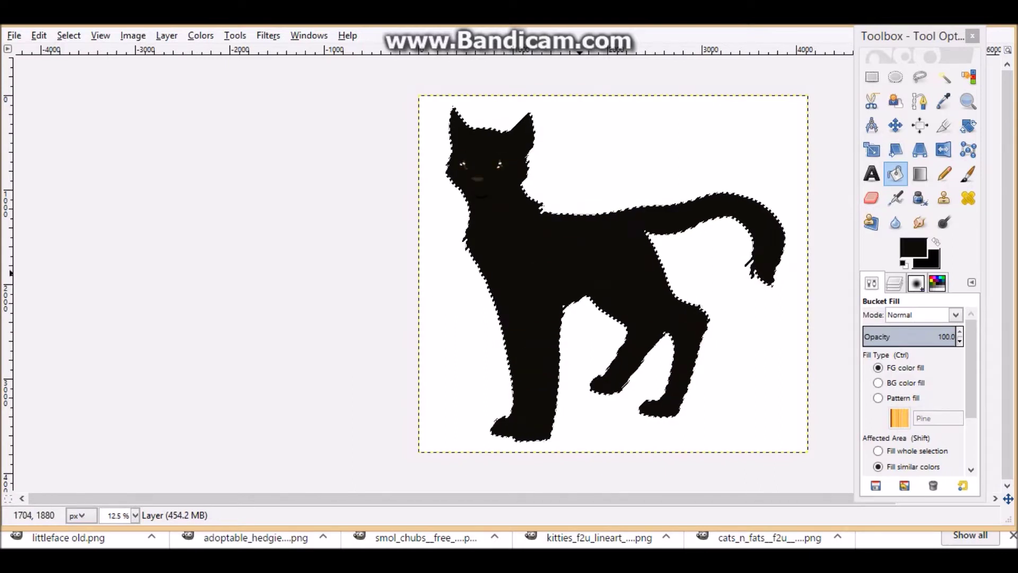
Lower the opacity of the black silhouette layer to 4.9 so it only faintly tints the cat
click(872, 332)
click(895, 284)
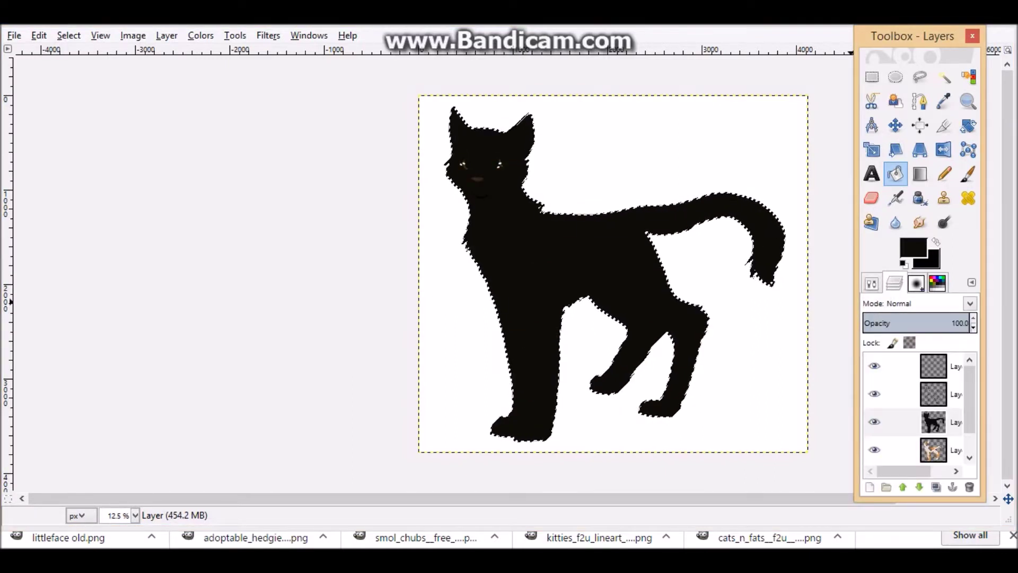
drag(884, 319, 879, 320)
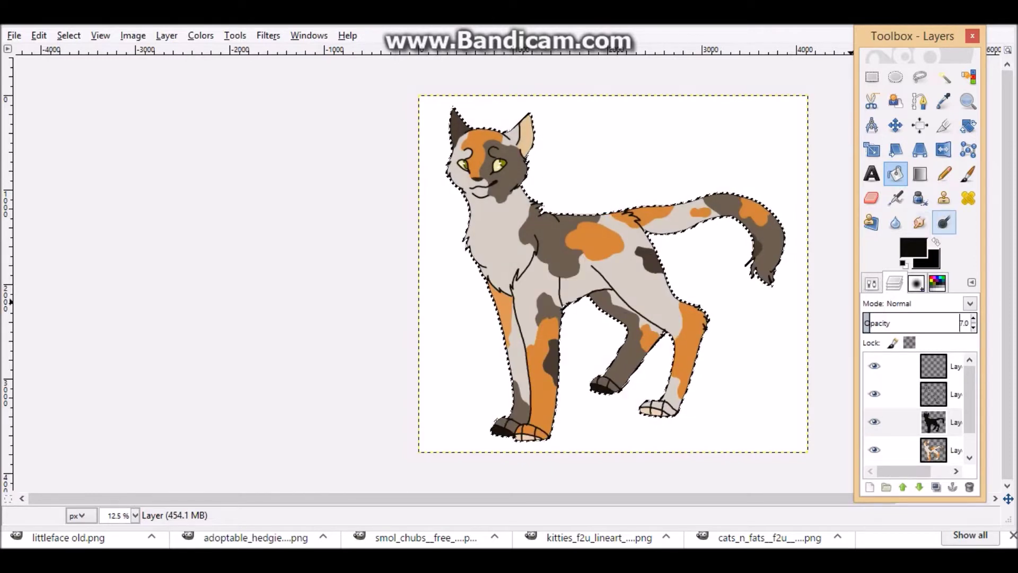
drag(875, 319, 869, 319)
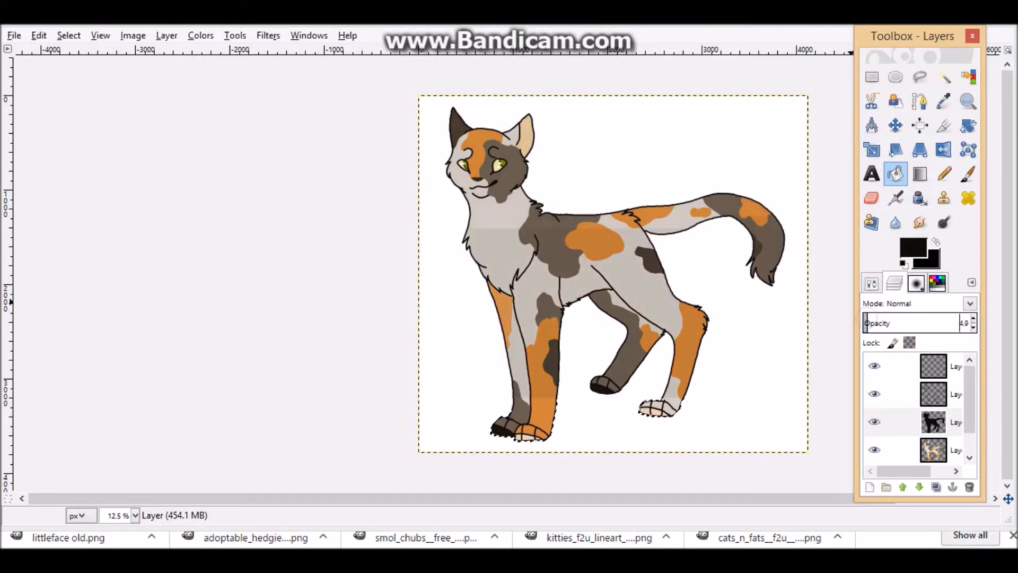
Choose a light orange foreground colour and refill the cat silhouette on the low-opacity tint layer with it
click(913, 247)
click(265, 313)
click(193, 350)
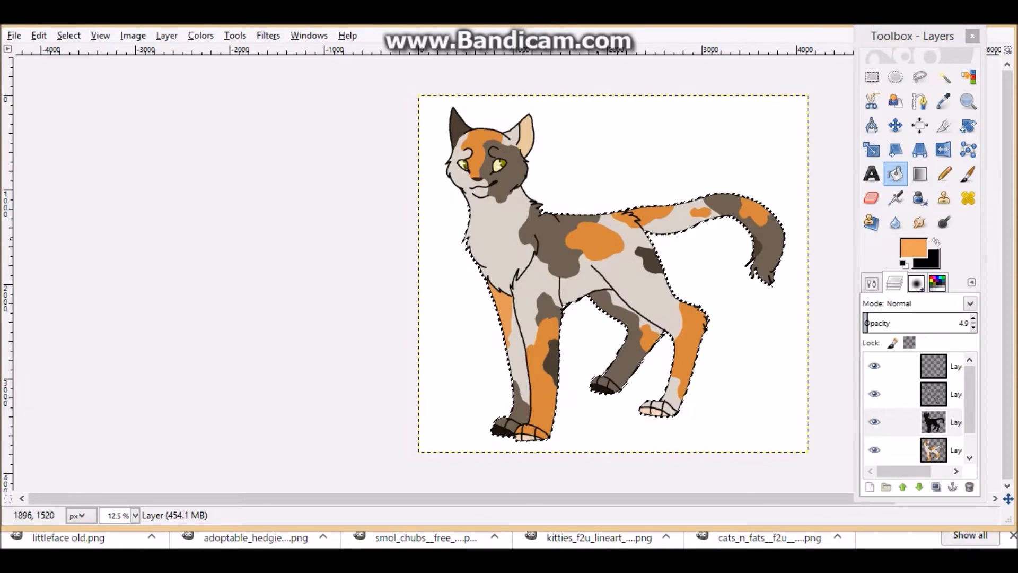
scroll(933, 449, down, 2)
click(933, 450)
click(933, 394)
click(871, 283)
drag(901, 333, 966, 333)
click(660, 298)
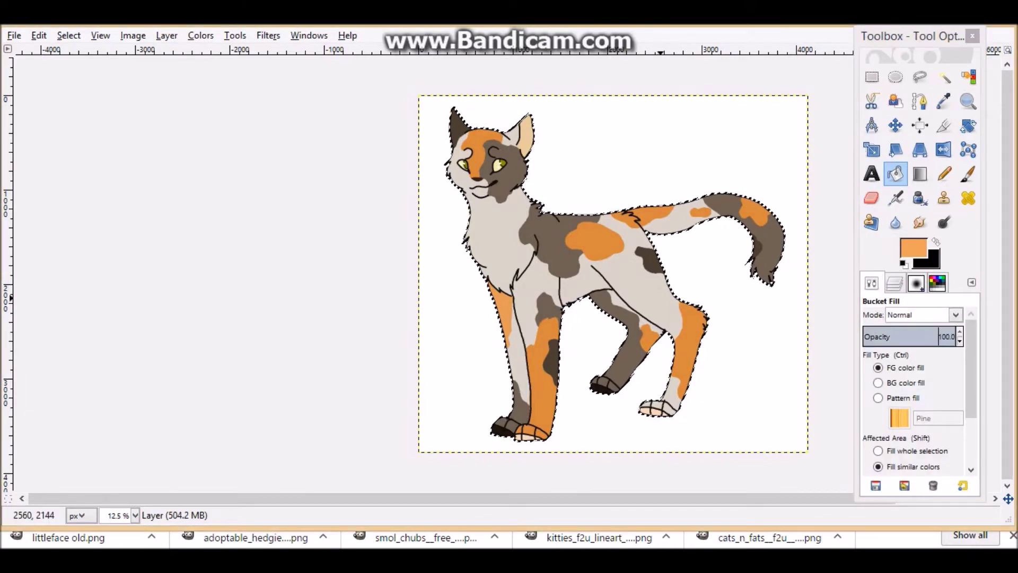
Clear the cat selection and fill the Background layer with a muted teal green
click(895, 283)
click(933, 450)
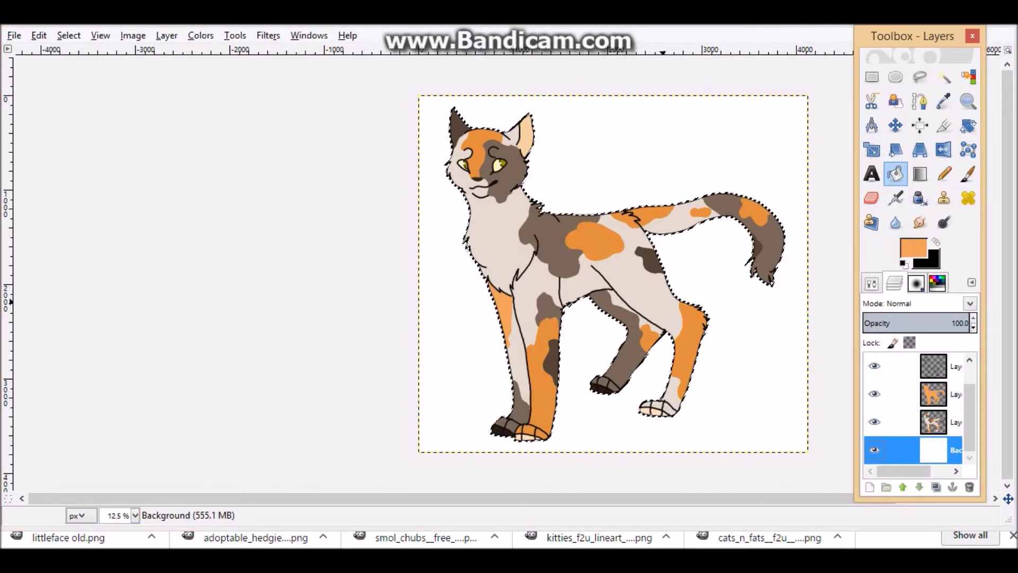
click(913, 248)
click(137, 235)
click(84, 234)
click(193, 349)
right_click(597, 283)
mouse_move(631, 329)
click(738, 313)
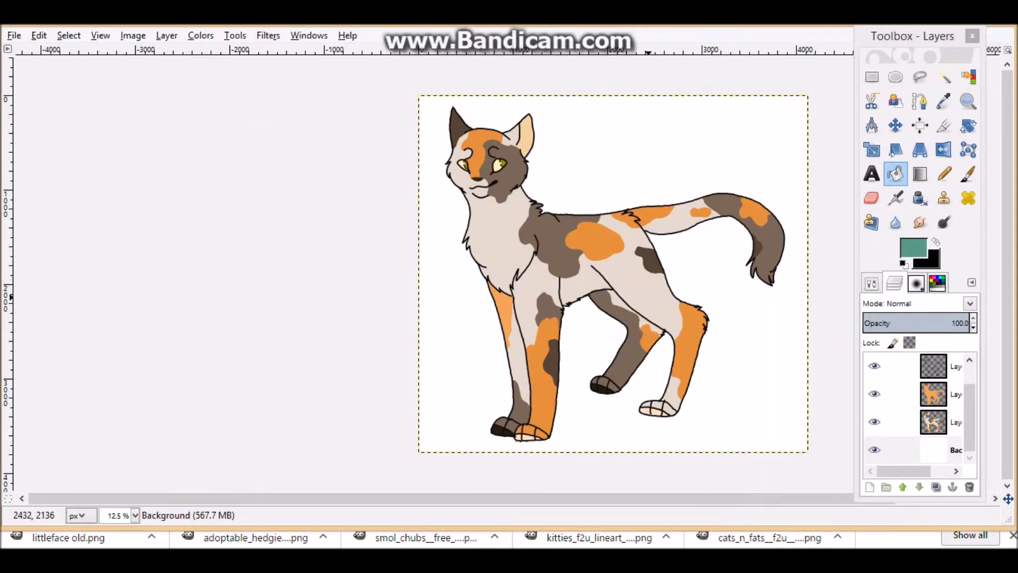
click(648, 297)
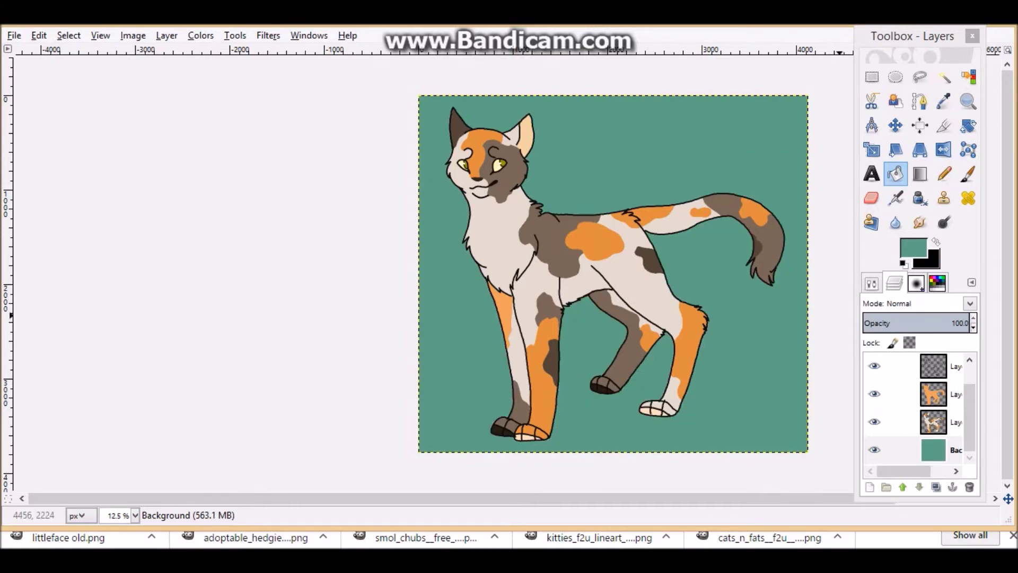
Choose a greyish olive foreground colour and refill the Background layer with it
click(913, 248)
click(136, 263)
click(85, 262)
click(193, 350)
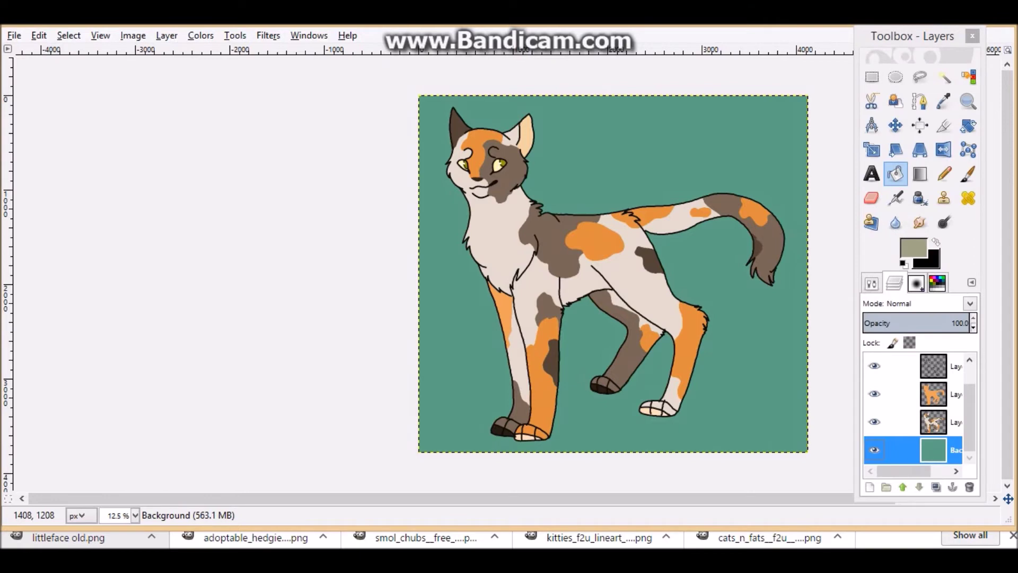
click(478, 380)
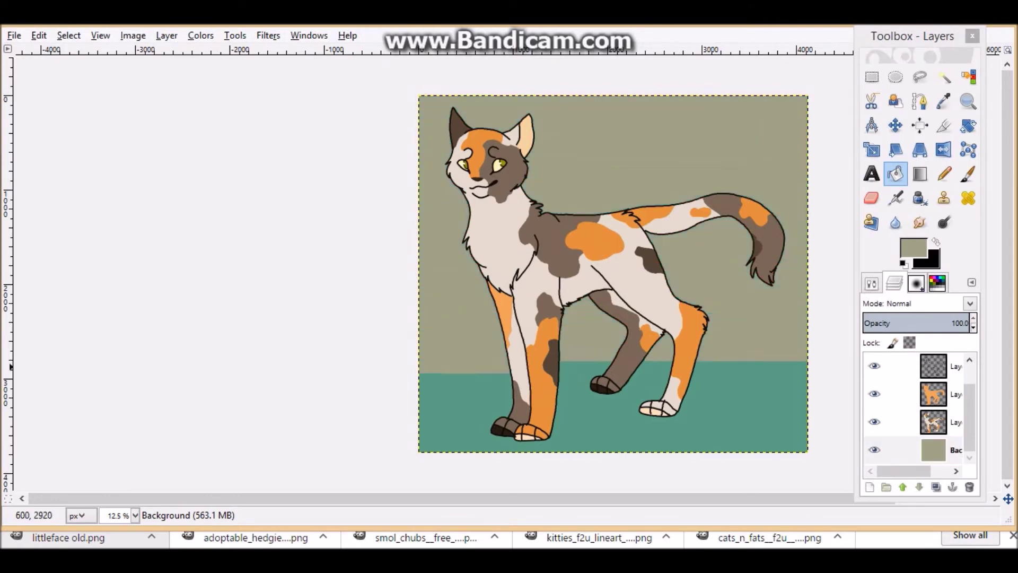